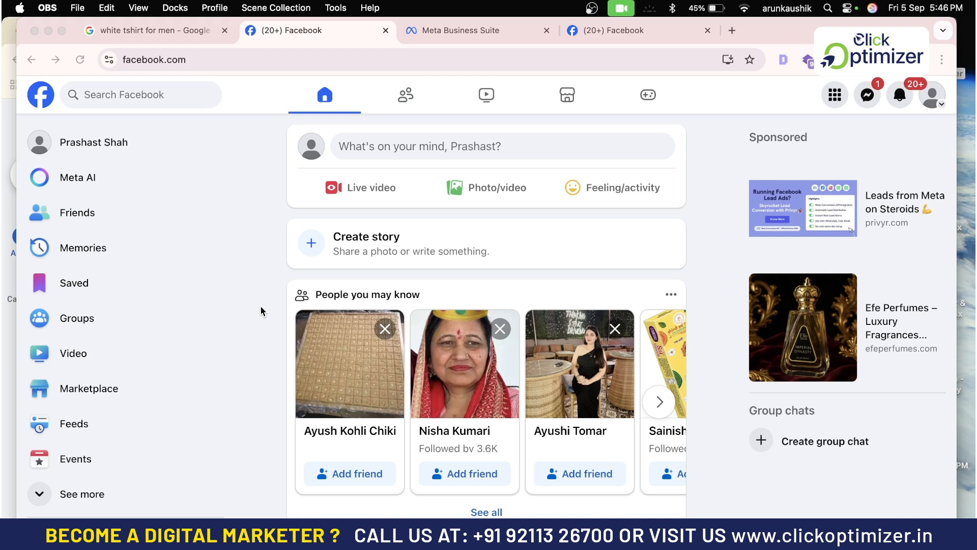
Open Ads Manager from the Facebook sidebar's See more shortcuts.
click(81, 493)
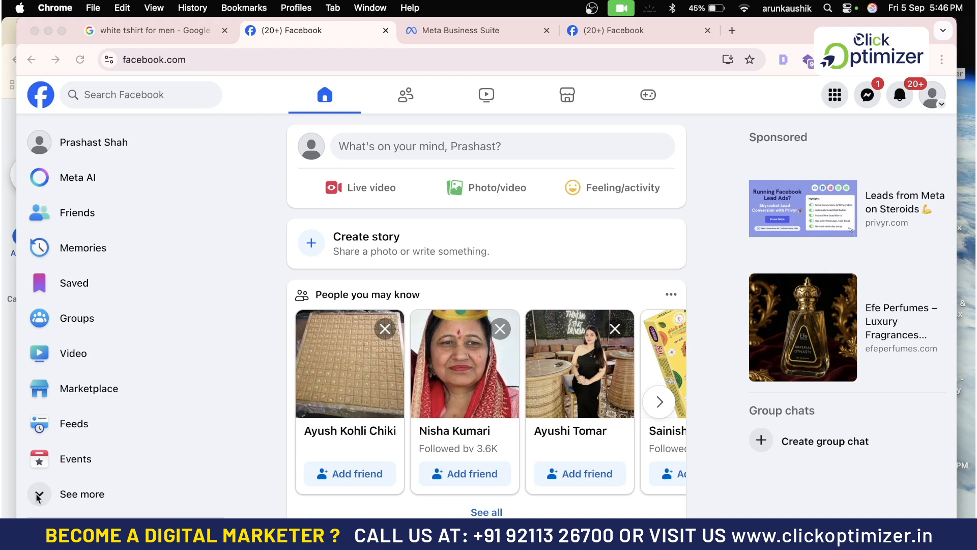
scroll(187, 432, down, 3)
click(133, 356)
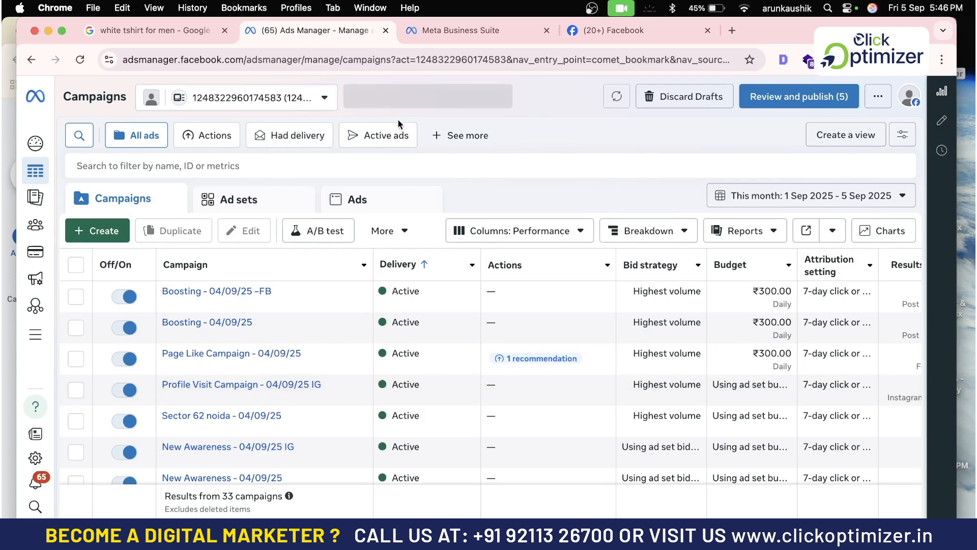
click(311, 97)
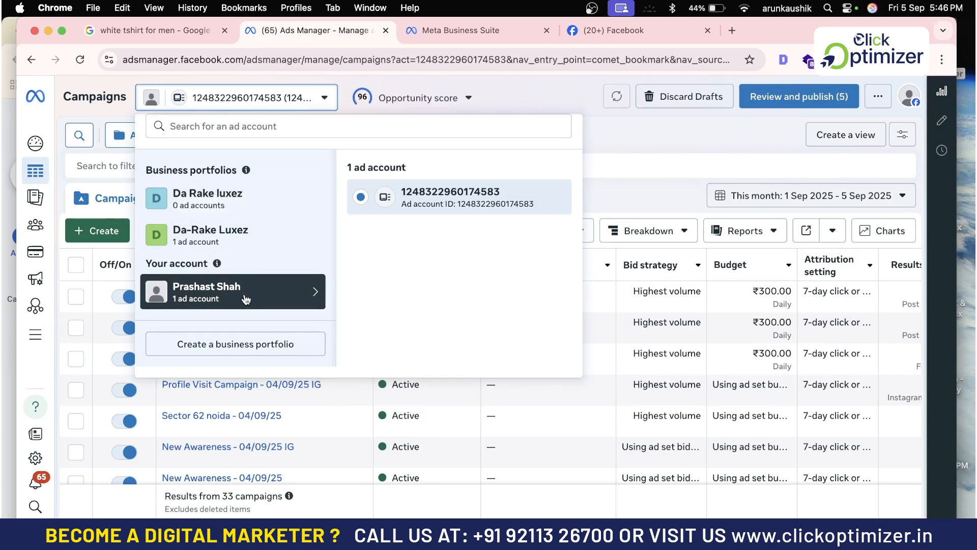
click(634, 130)
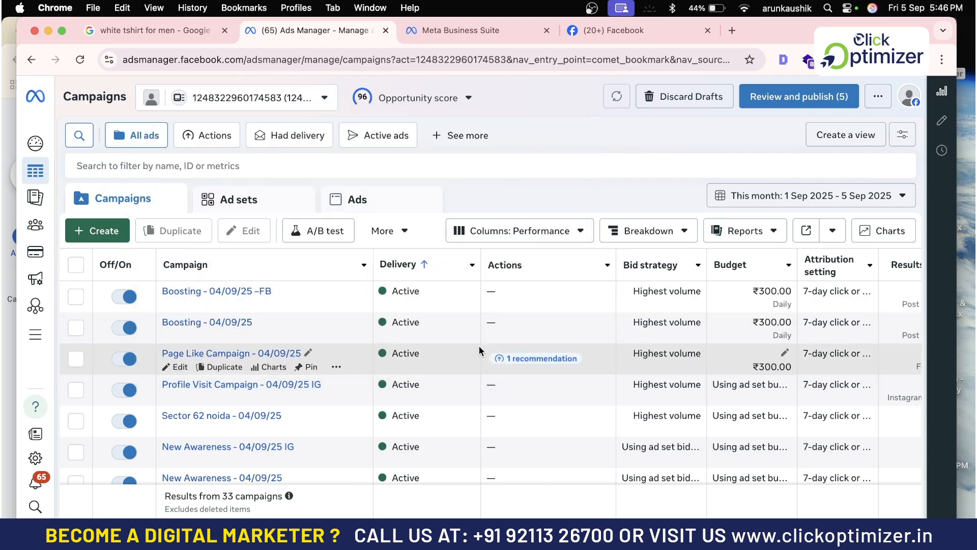
Open the ad account settings and start adding a person under Ad account roles.
click(35, 458)
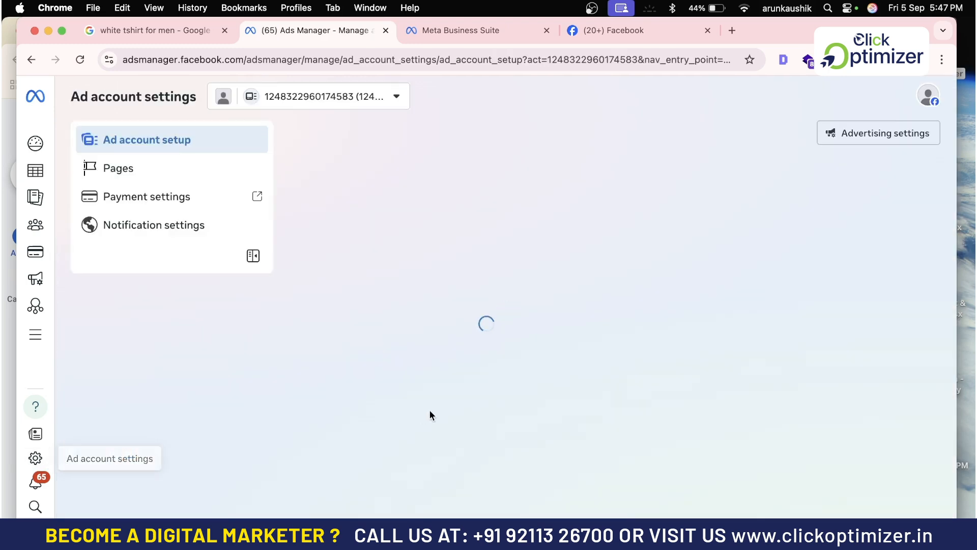
scroll(458, 412, down, 3)
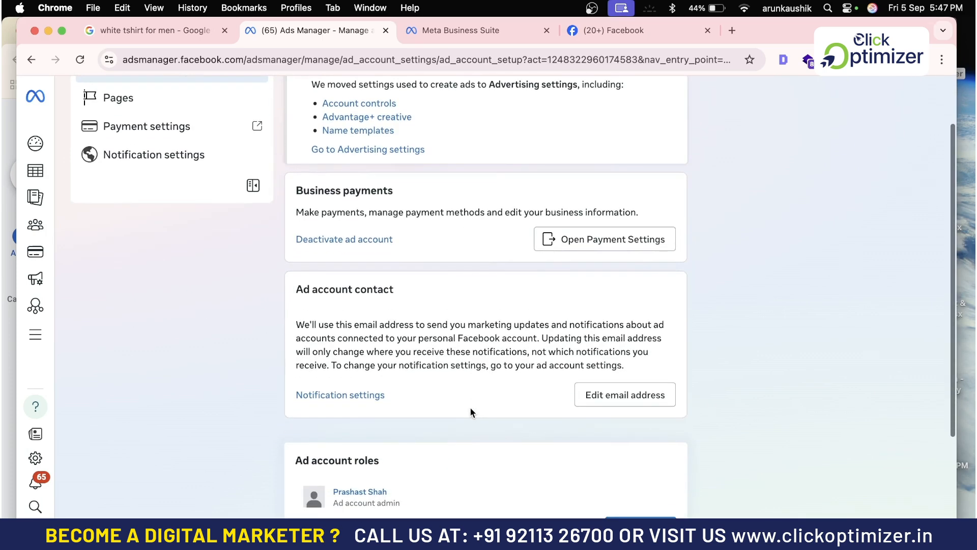
scroll(342, 409, down, 5)
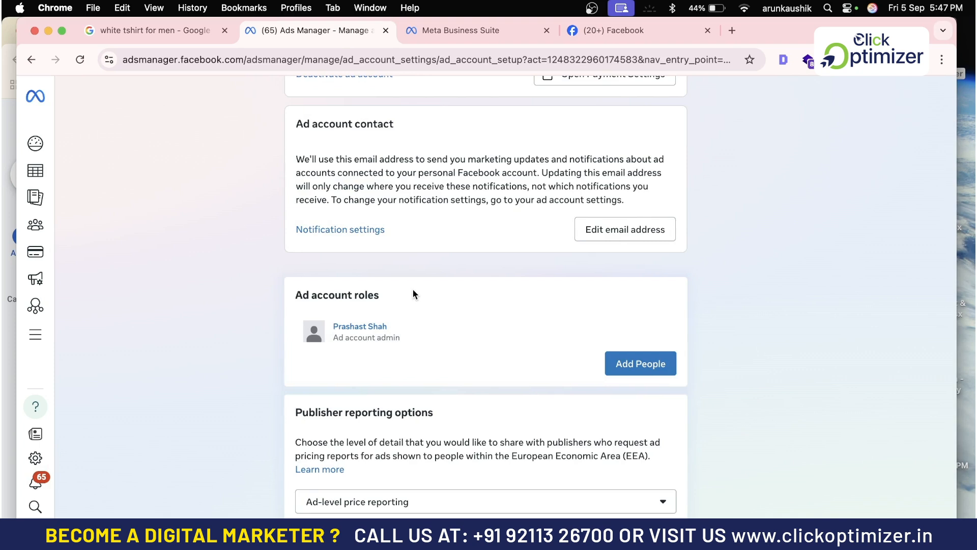
click(640, 374)
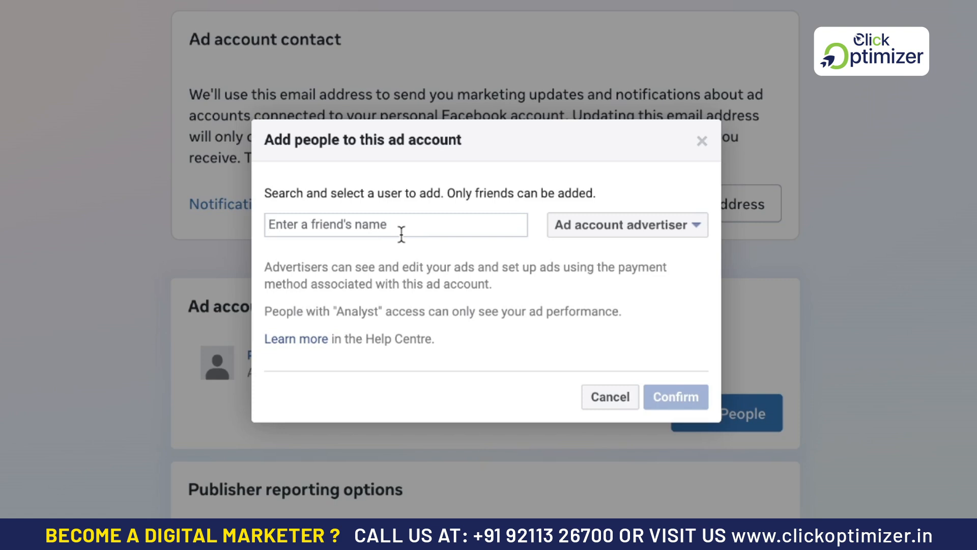
Review the admin, advertiser and analyst role options, then cancel without adding anyone.
click(667, 227)
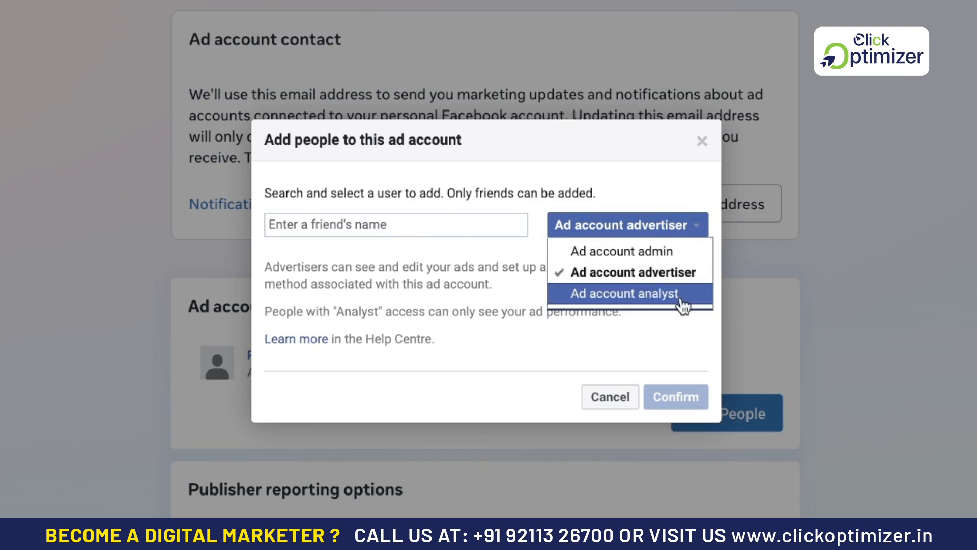
click(613, 397)
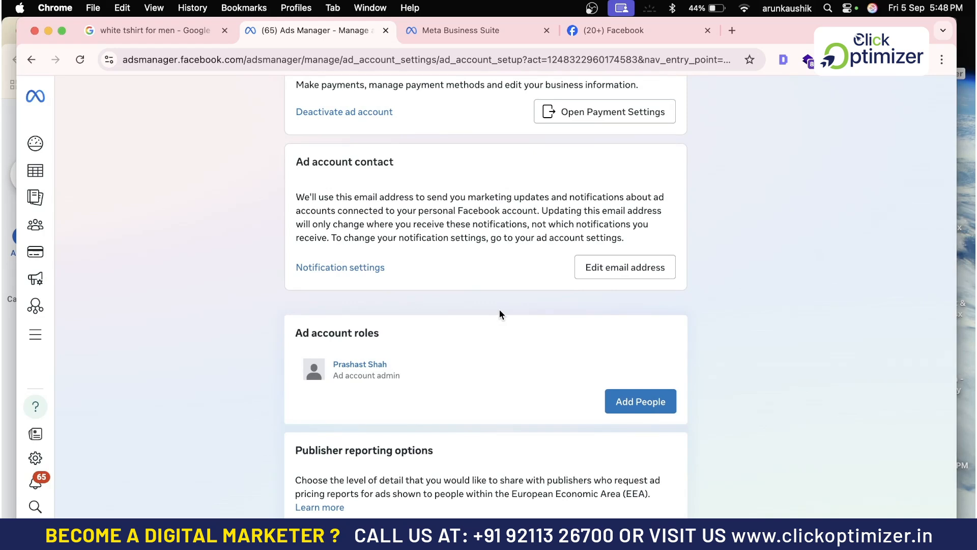
Switch Ads Manager to the Da-Rake Luxez portfolio's ad account with 16 campaigns.
click(35, 336)
click(266, 162)
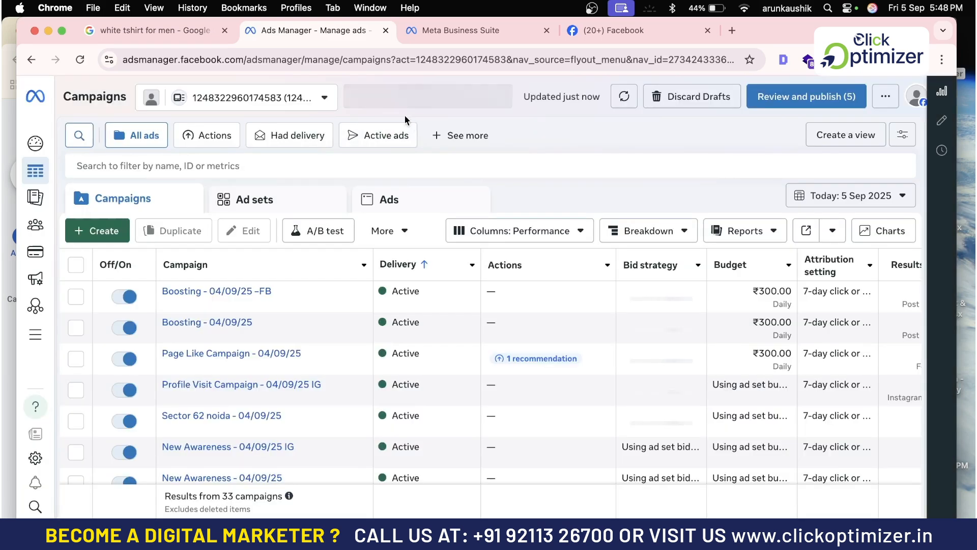
click(309, 100)
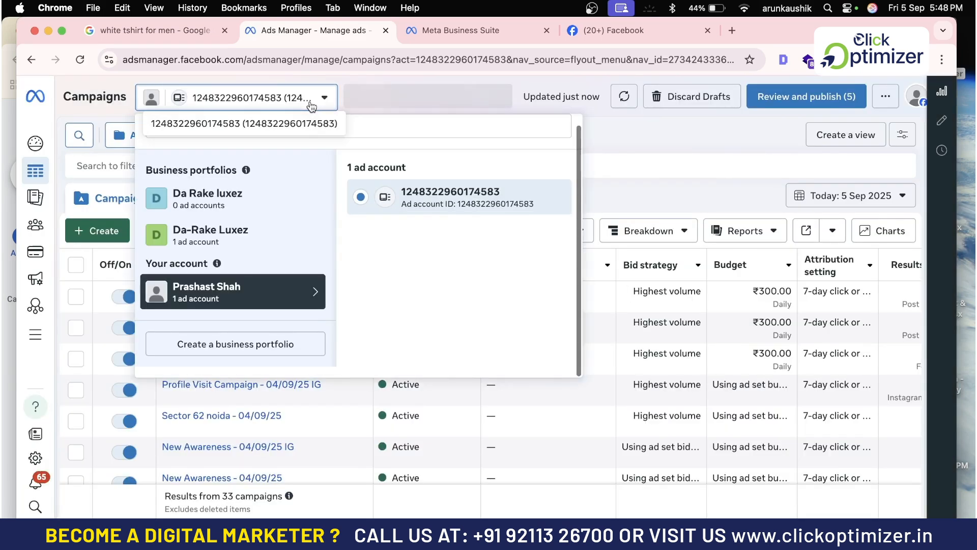
click(226, 238)
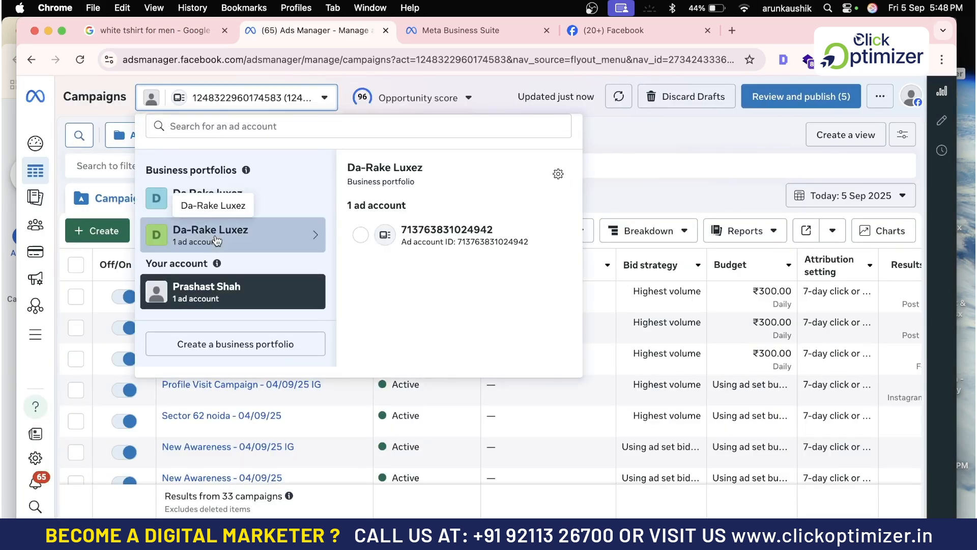
click(439, 240)
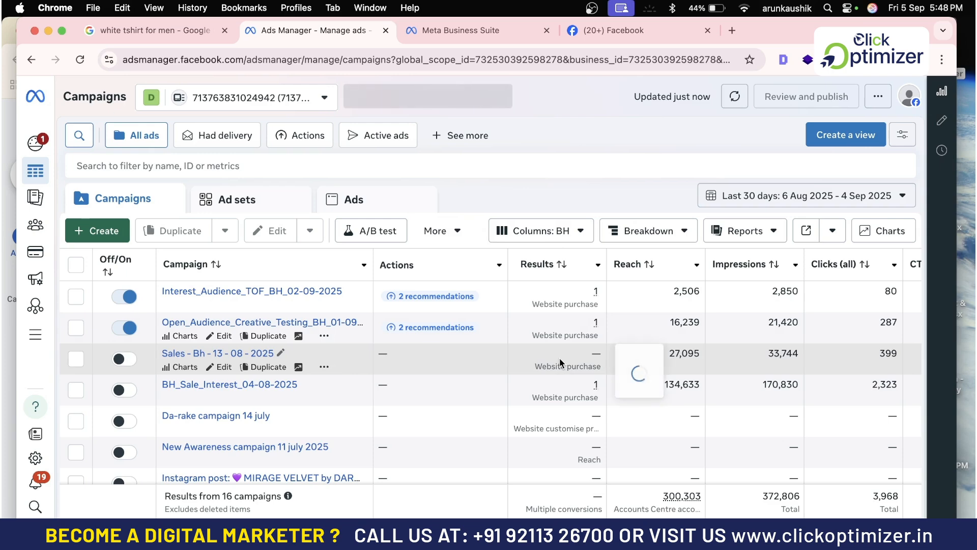
mouse_move(562, 363)
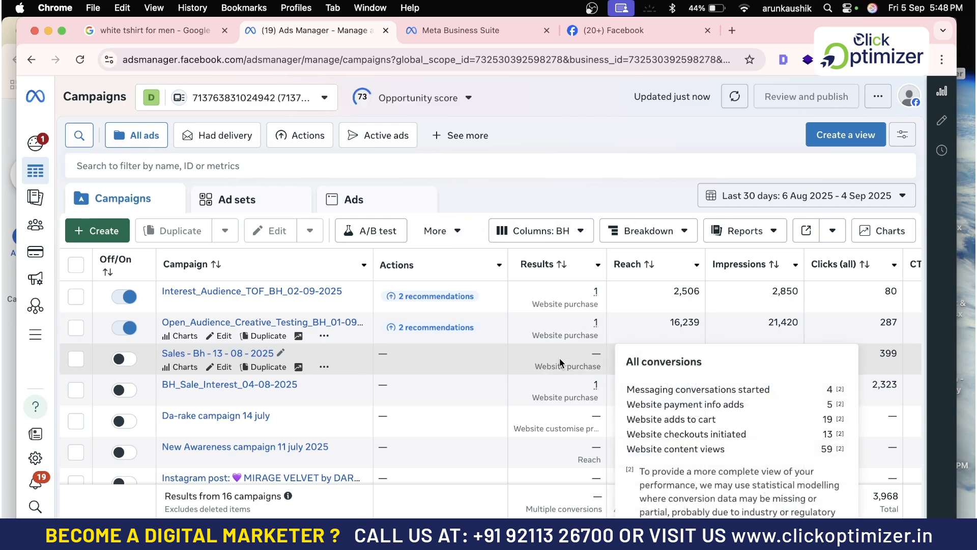
mouse_move(36, 339)
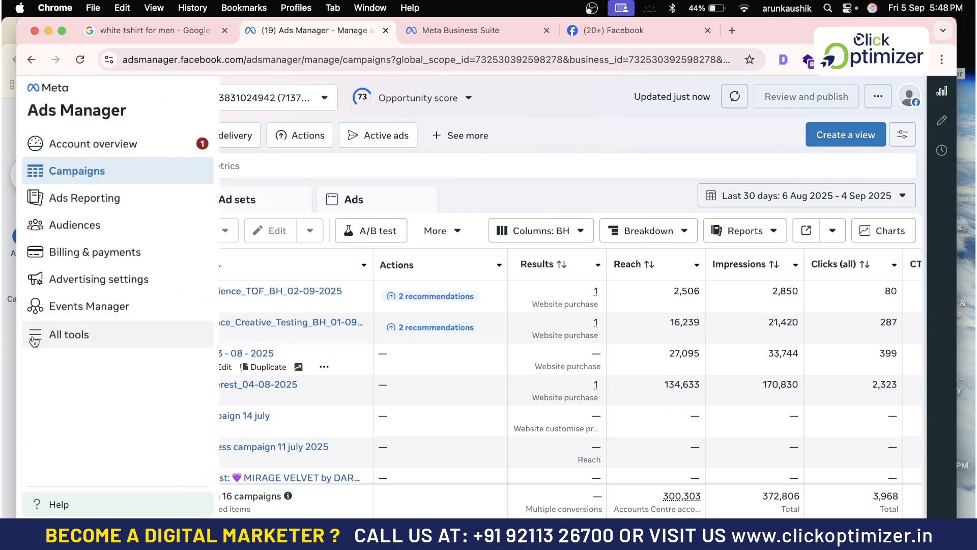
Open the Da-Rake Luxez business settings on the People page from All tools.
click(53, 342)
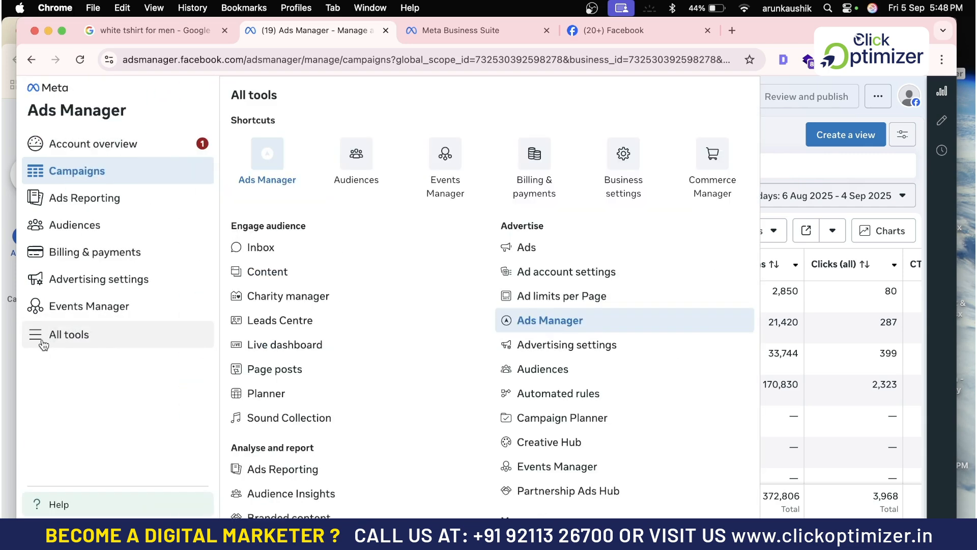
click(637, 175)
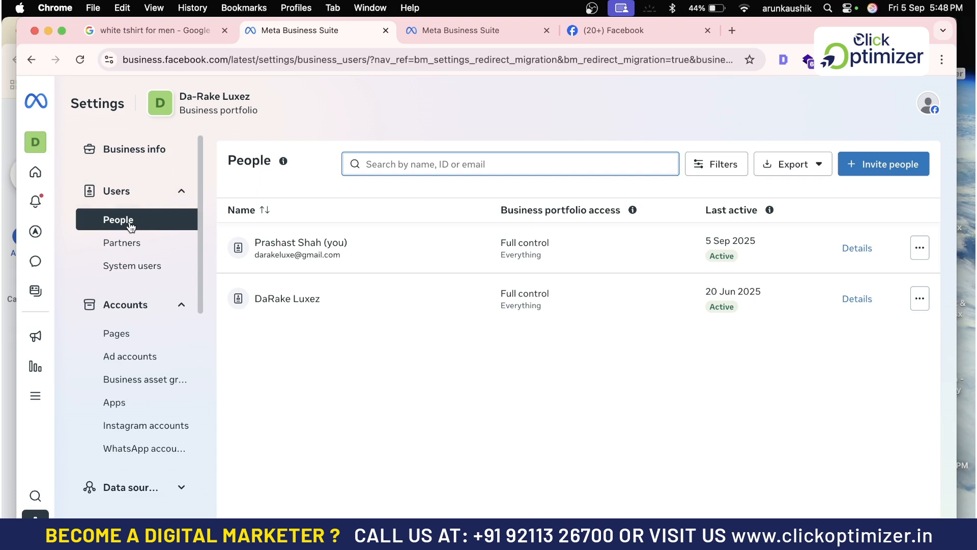
Invite a new person by entering their e-mail address, then proceed to Assign access.
click(878, 168)
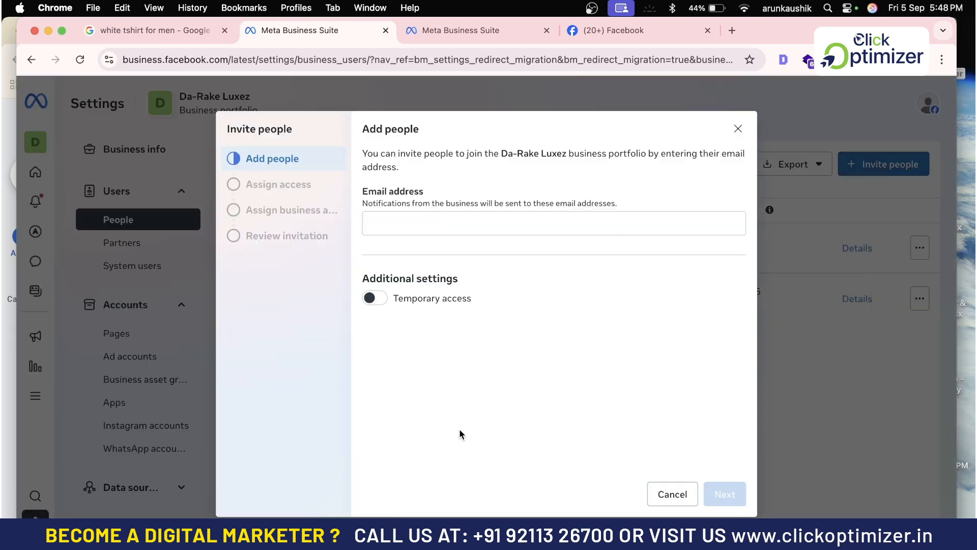
click(426, 222)
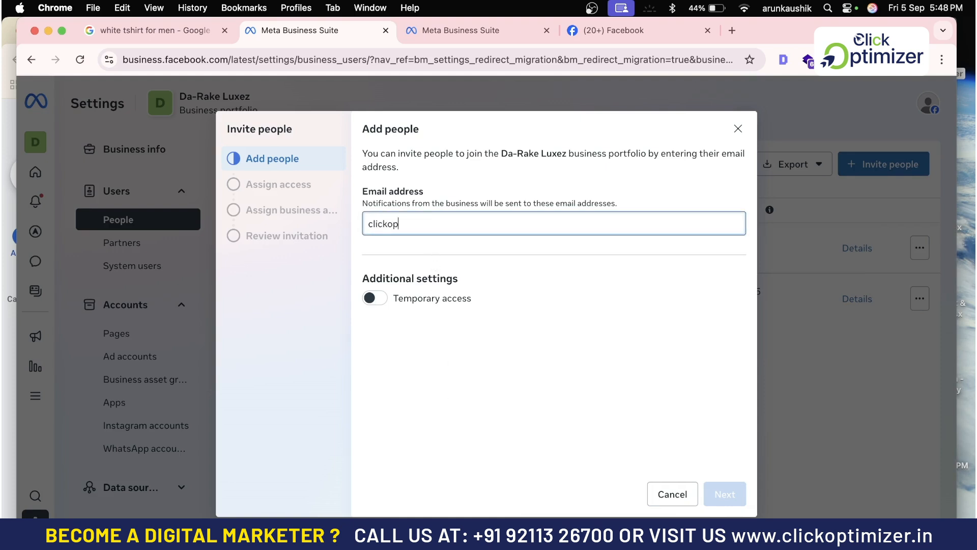
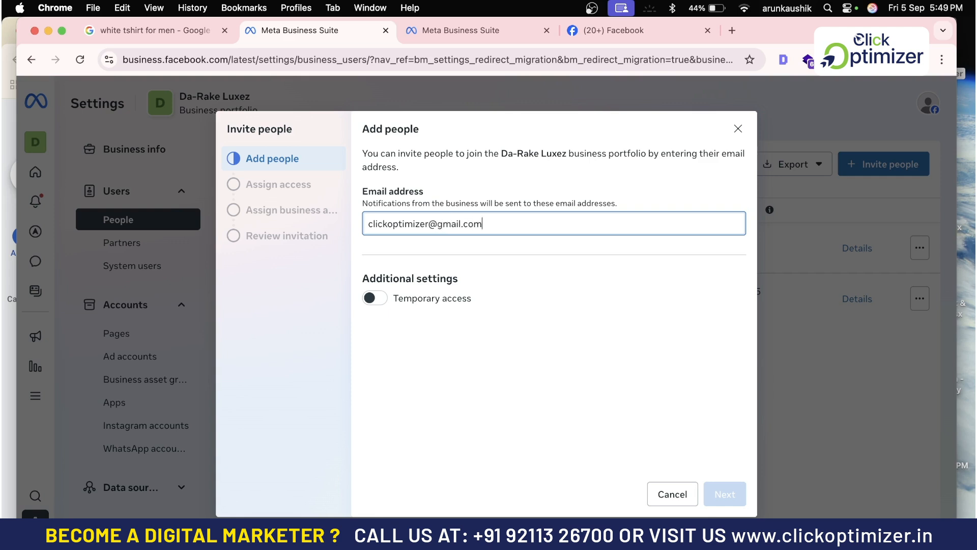
key(Return)
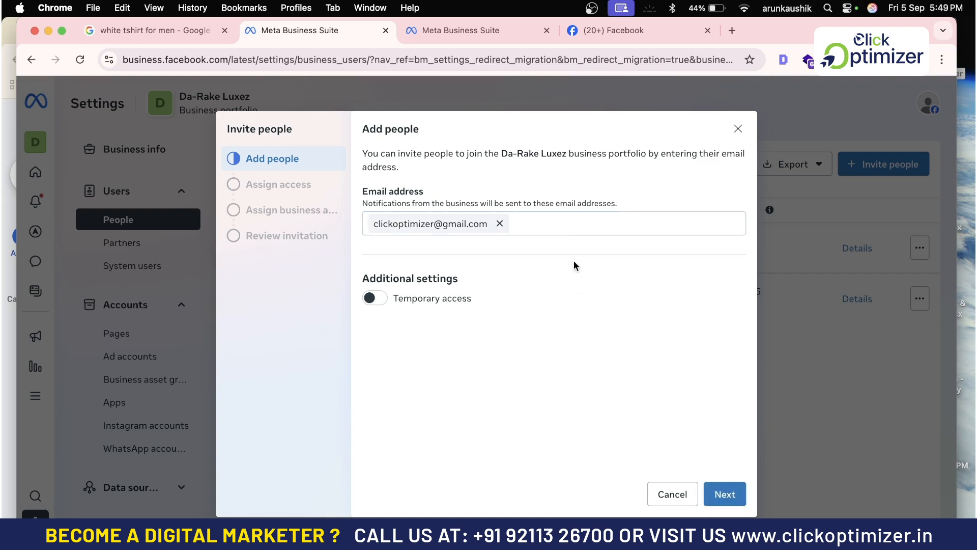
click(729, 503)
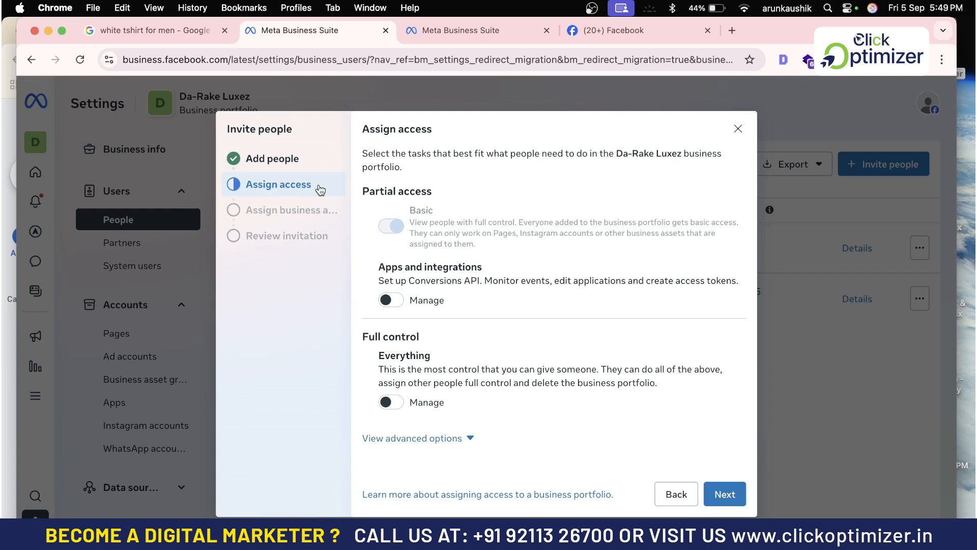
Grant Apps and integrations, Everything Manage, and Finance view and manage access.
mouse_move(380, 205)
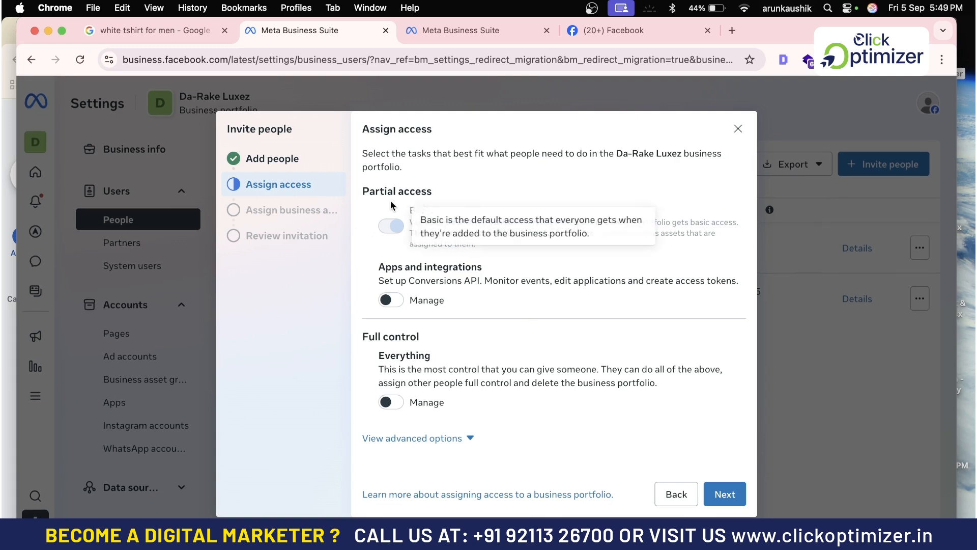
click(390, 300)
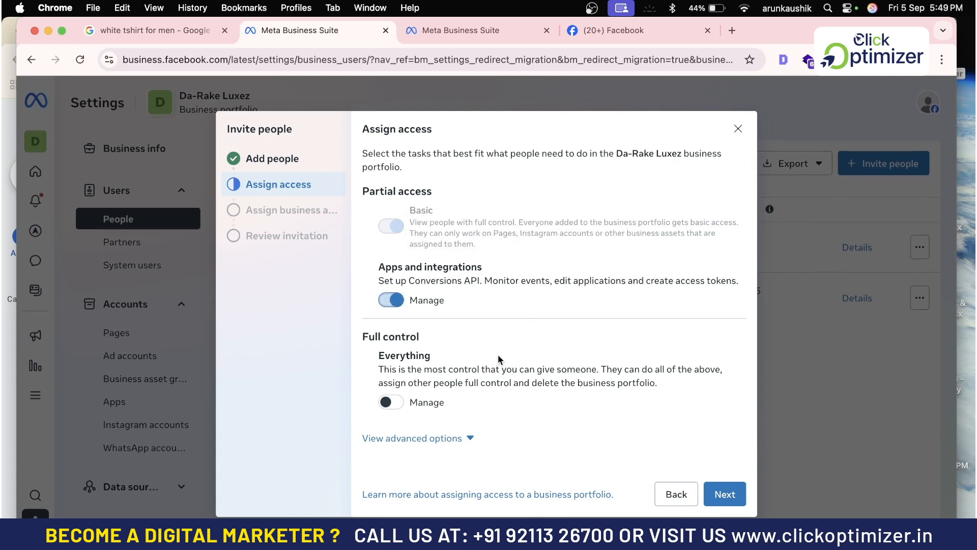
click(394, 403)
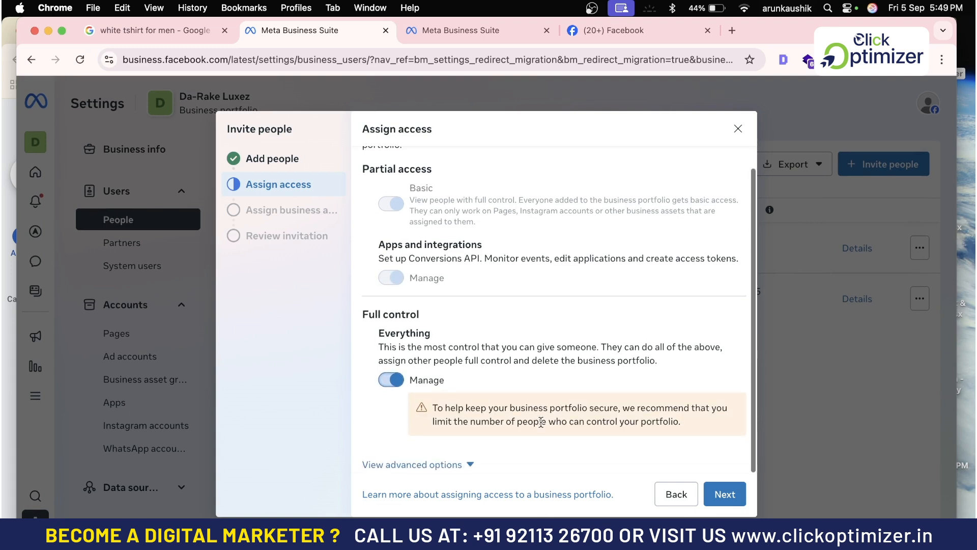
click(468, 463)
scroll(552, 425, down, 2)
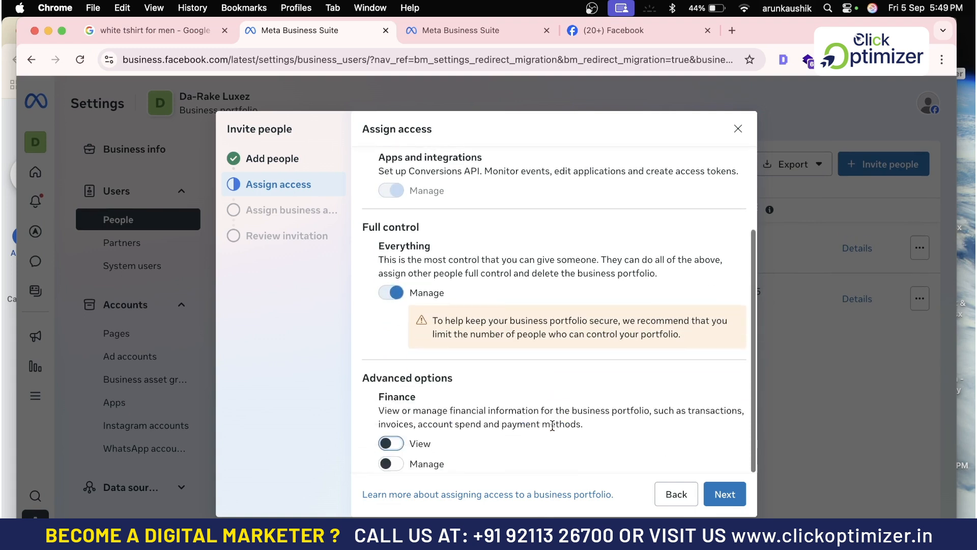
click(391, 444)
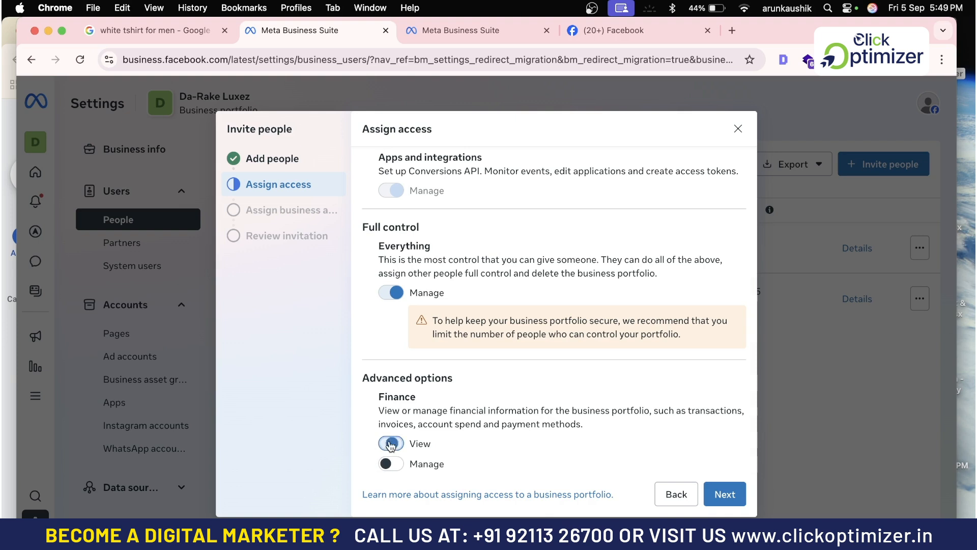
click(392, 463)
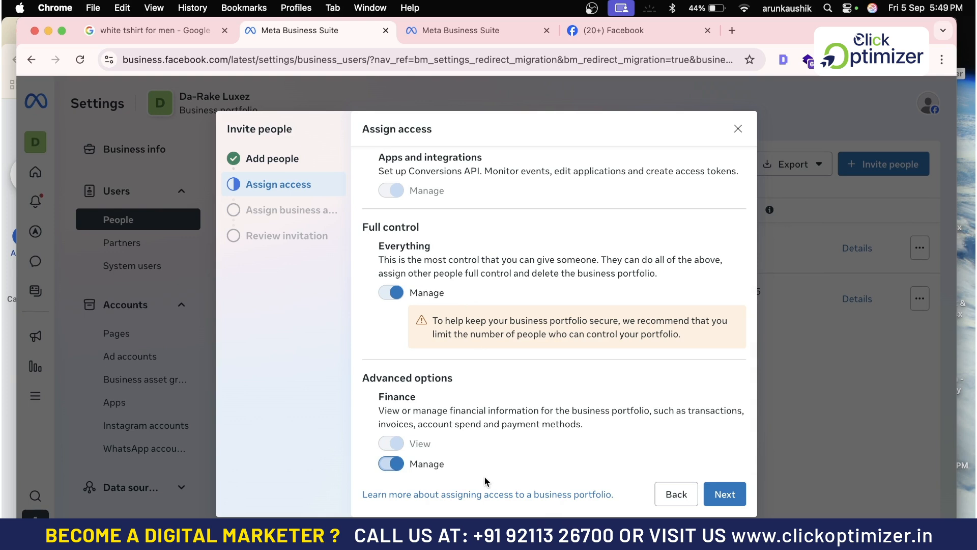
click(715, 490)
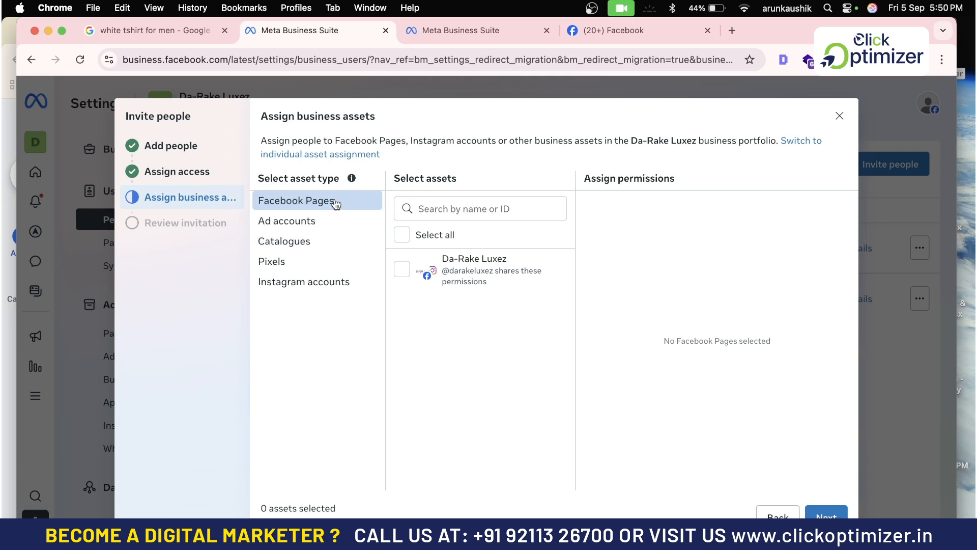
Select the Da-Rake Luxez Page and the ad account as assets to assign.
click(408, 273)
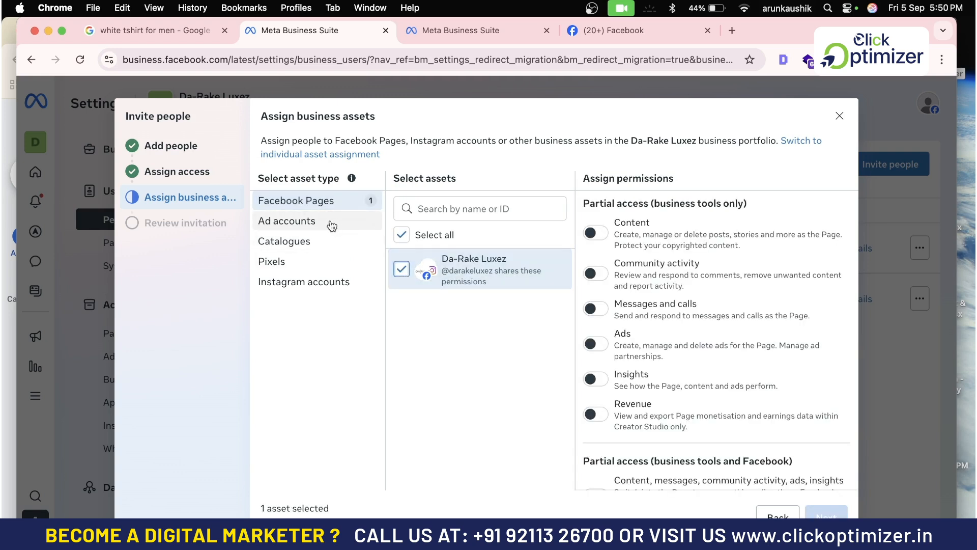
click(327, 221)
click(399, 263)
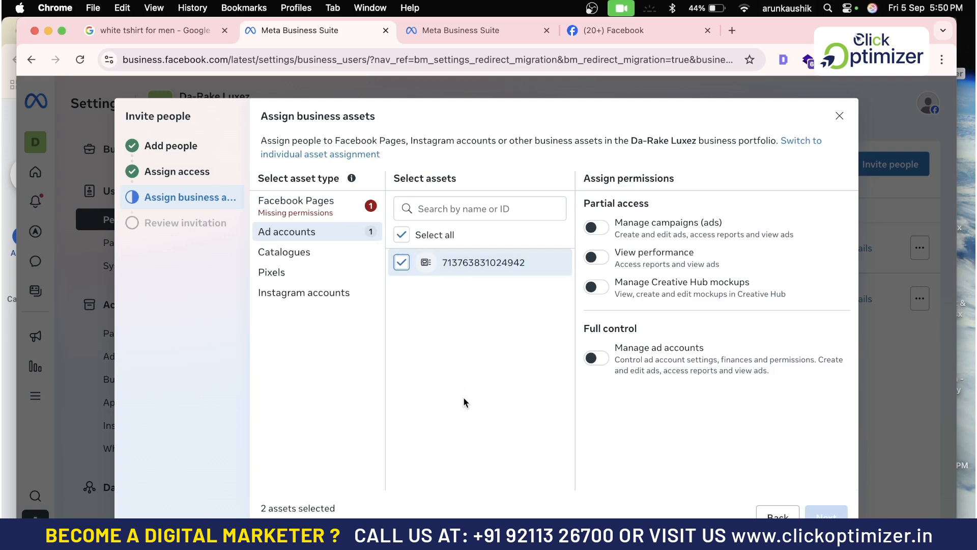
Give full Page control including Revenue, and Manage ad accounts on the ad account.
click(325, 215)
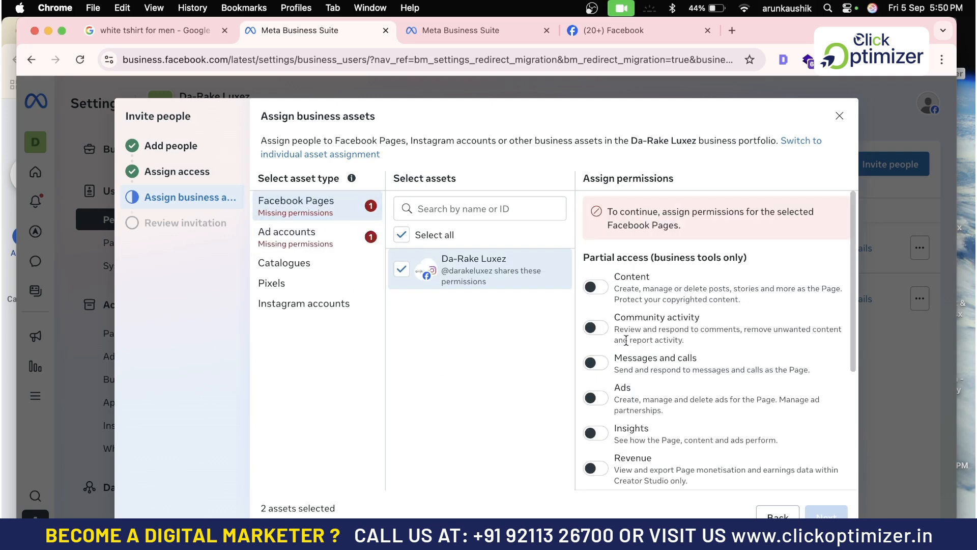
scroll(613, 330, down, 3)
scroll(611, 441, down, 1)
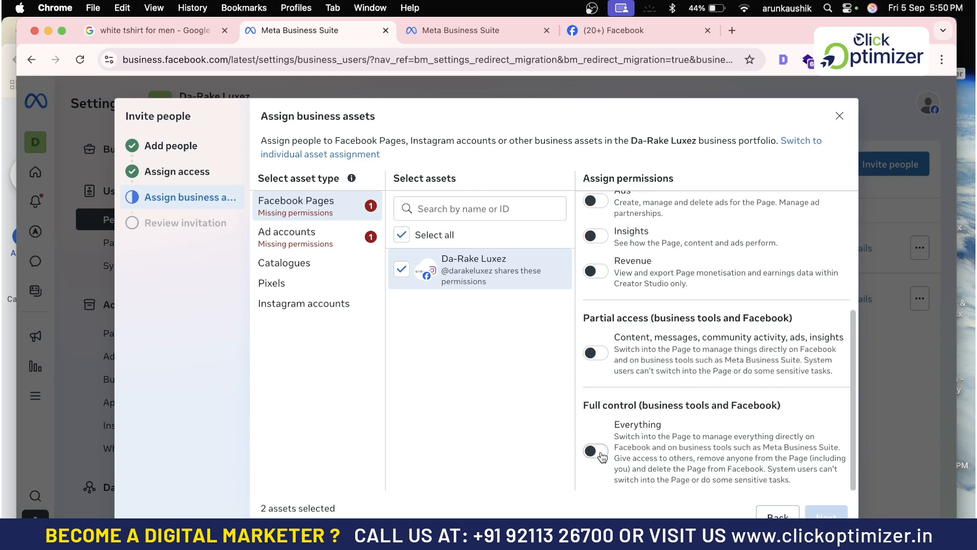
click(597, 450)
scroll(647, 334, up, 2)
scroll(647, 336, up, 2)
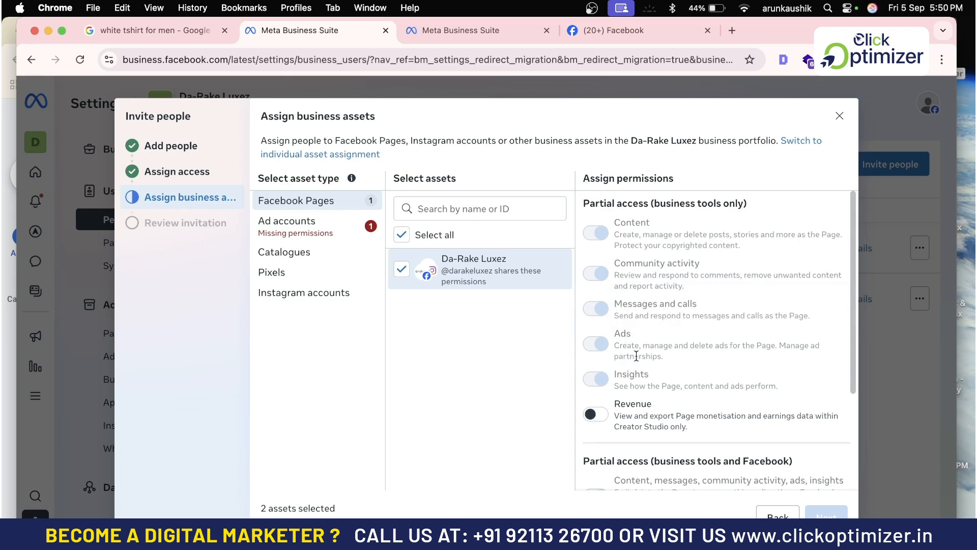
scroll(598, 372, down, 3)
click(599, 272)
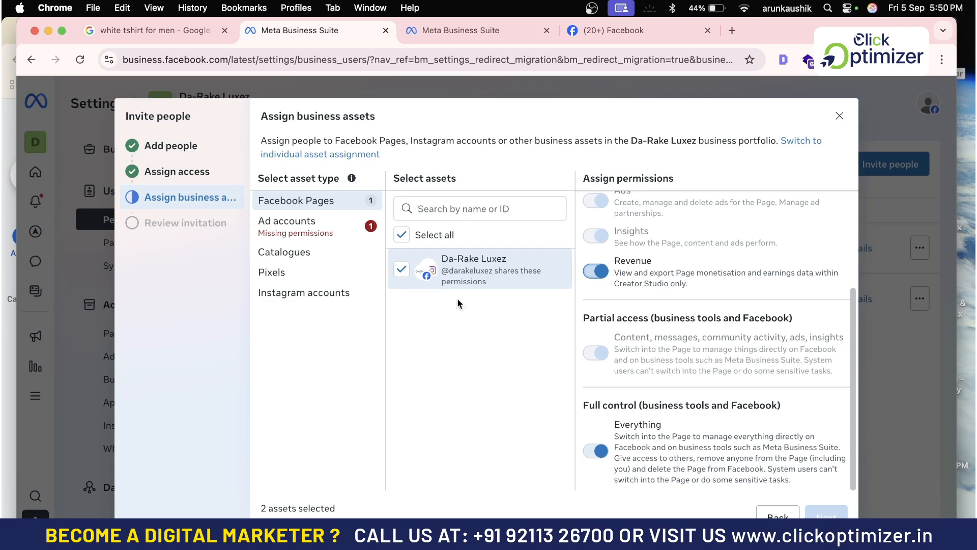
click(288, 222)
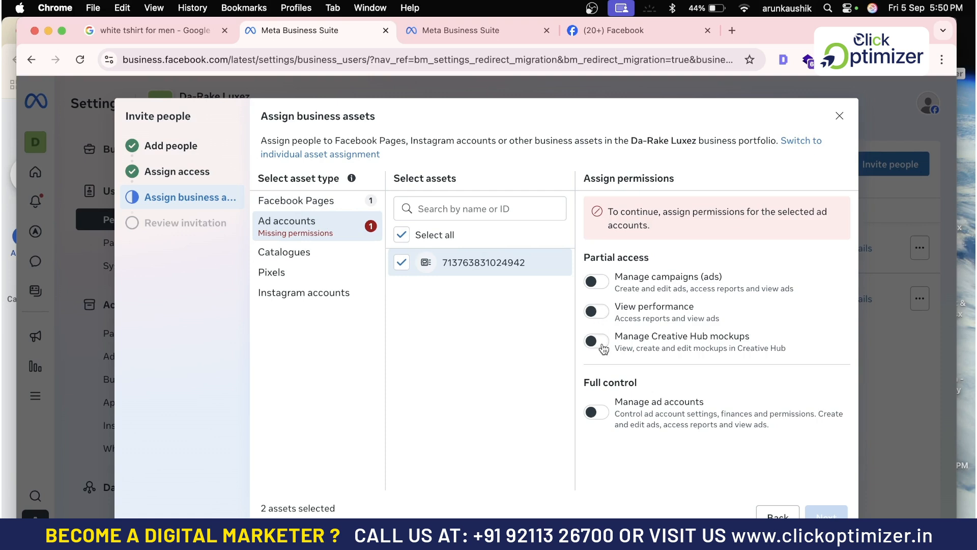
click(604, 411)
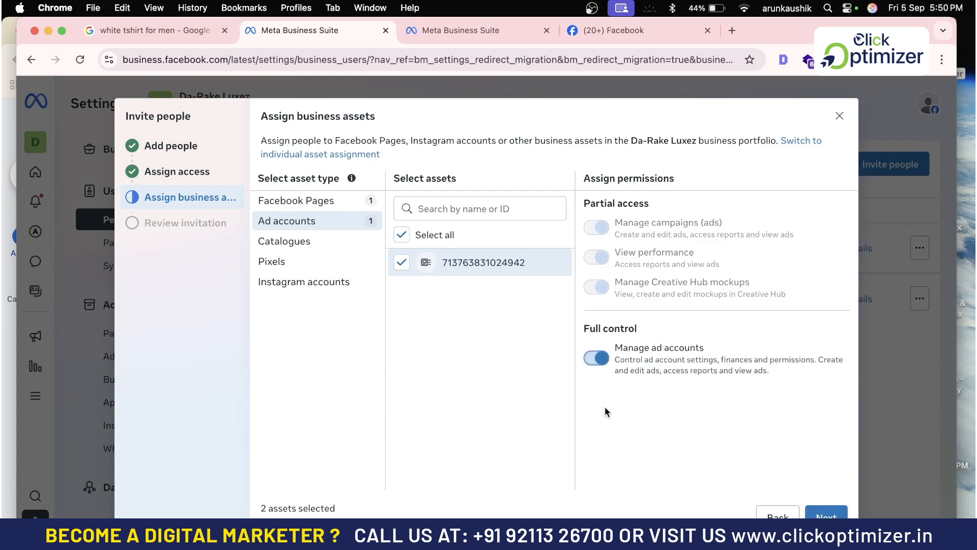
Assign the Shopify product catalogue and darake-luxez pixel, each with full manage control.
click(326, 245)
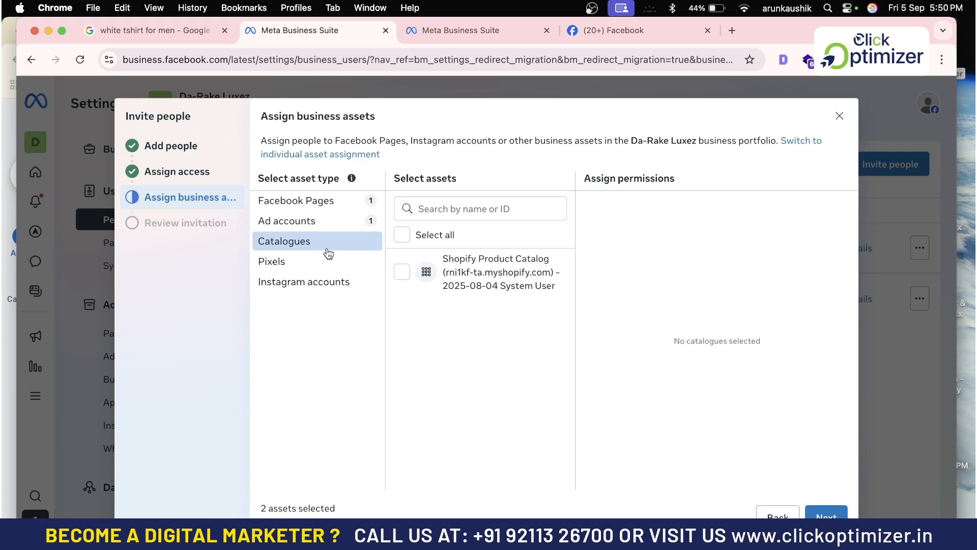
click(400, 275)
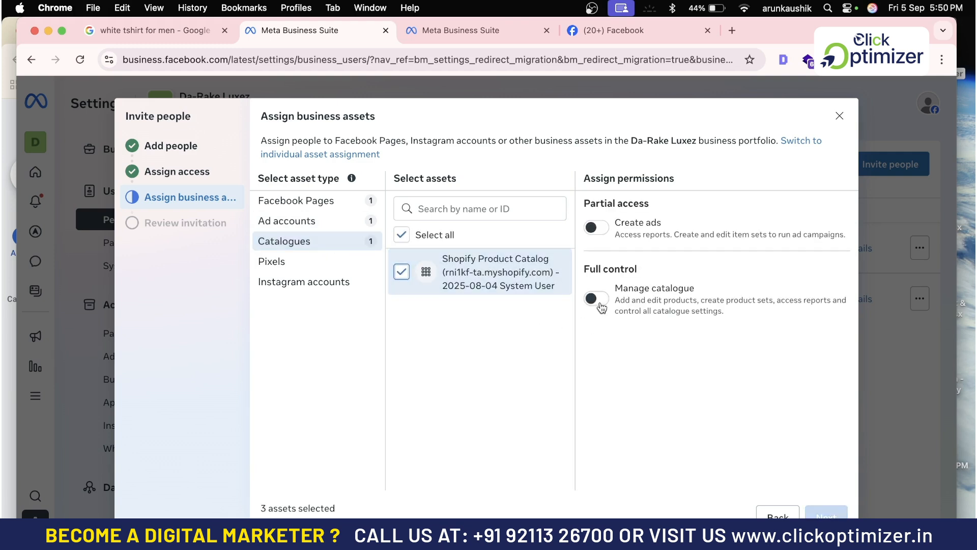
click(596, 299)
click(303, 262)
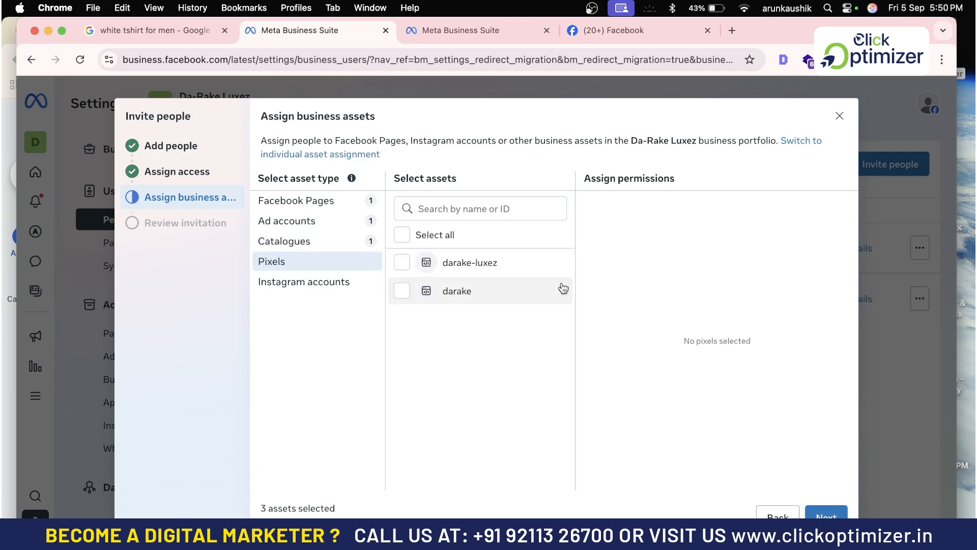
click(402, 262)
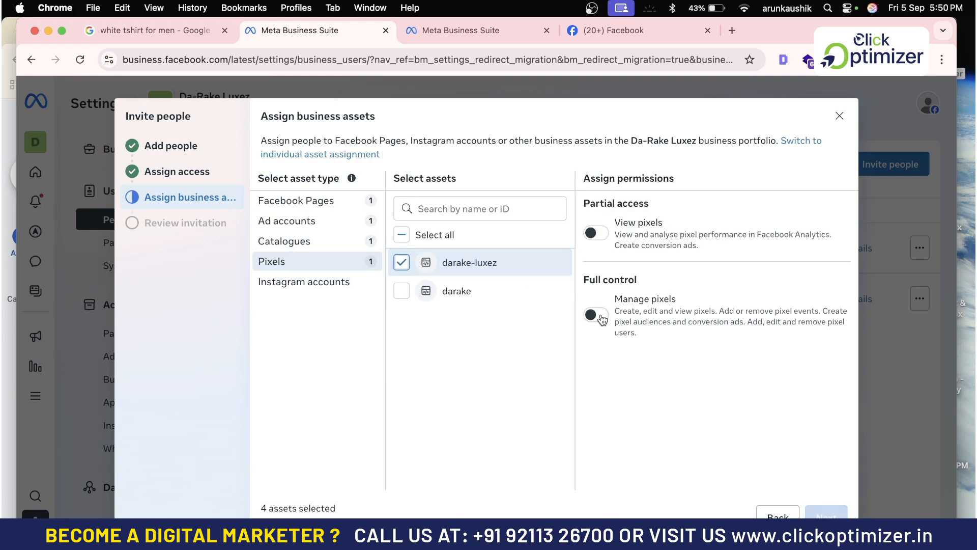
click(596, 315)
click(337, 281)
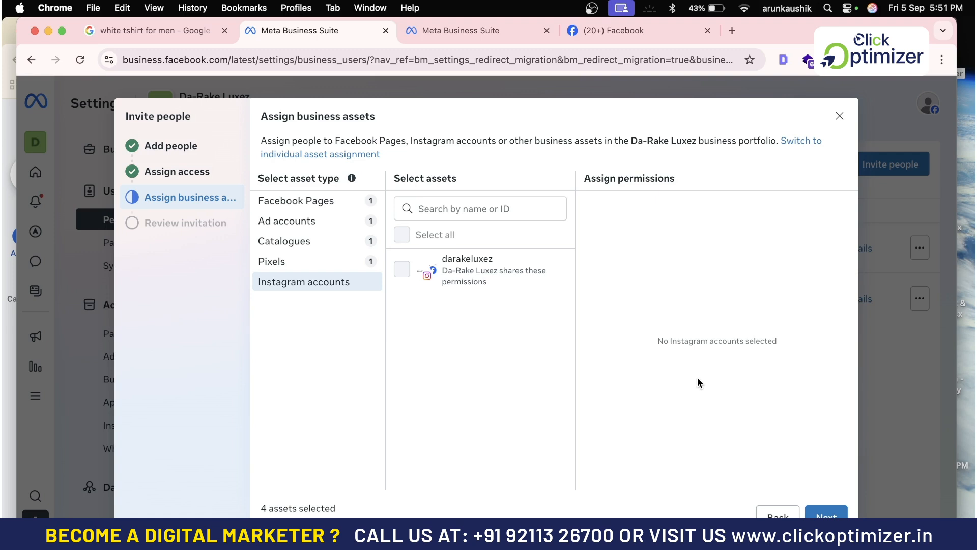
Close the invitation without sending and view Partners, listing Shopify by Meta.
click(840, 115)
click(641, 300)
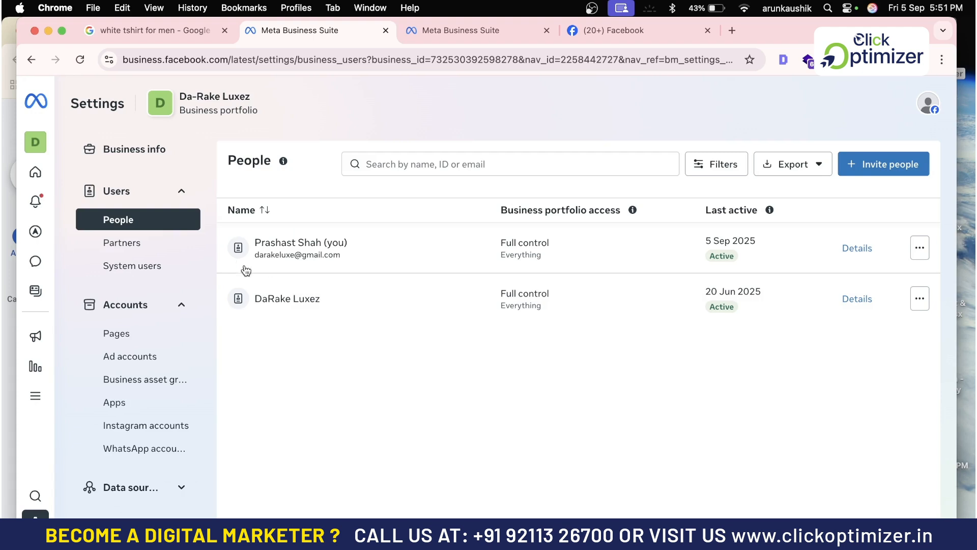
click(131, 243)
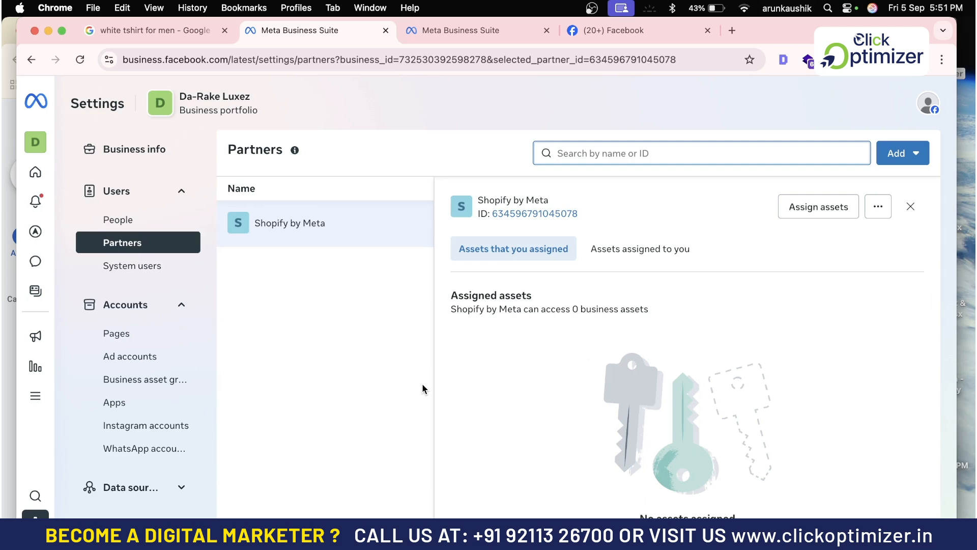
click(809, 208)
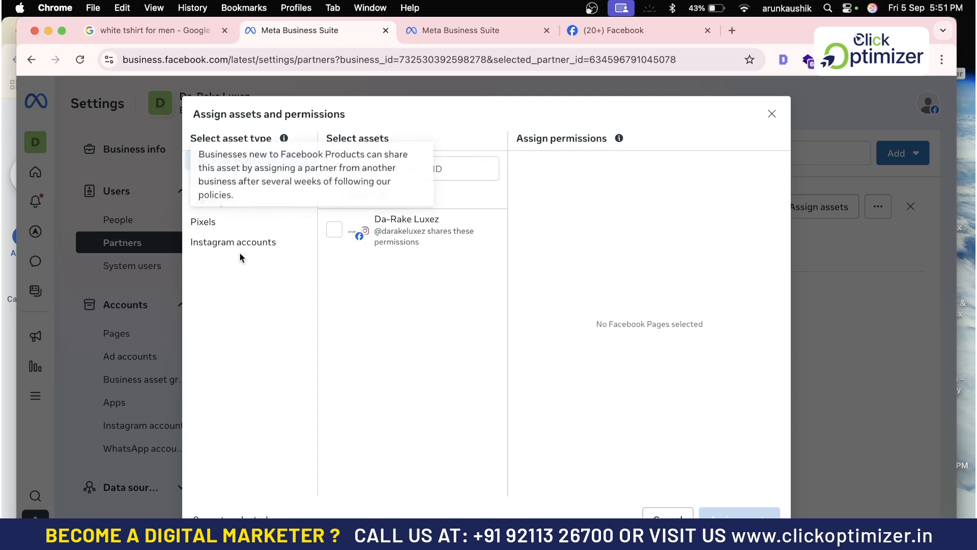
click(654, 511)
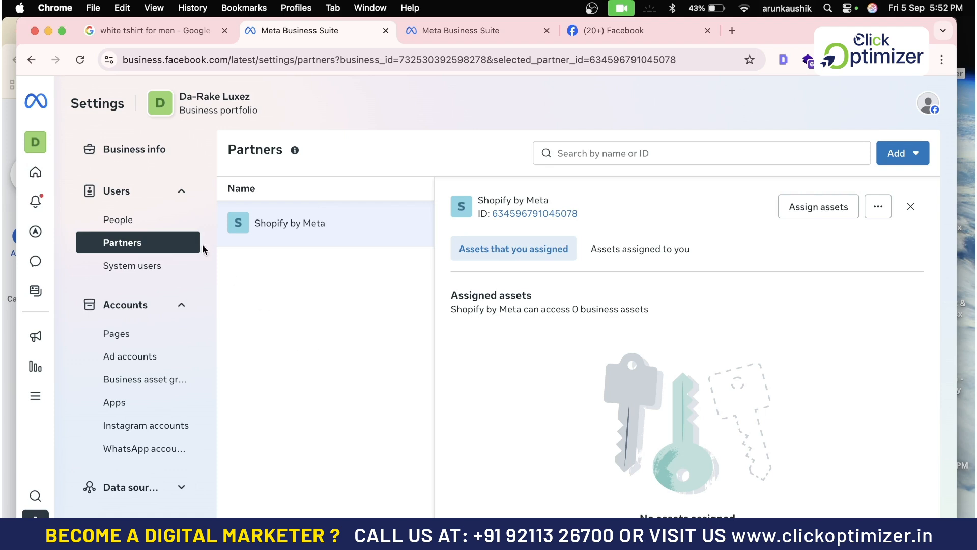
click(134, 155)
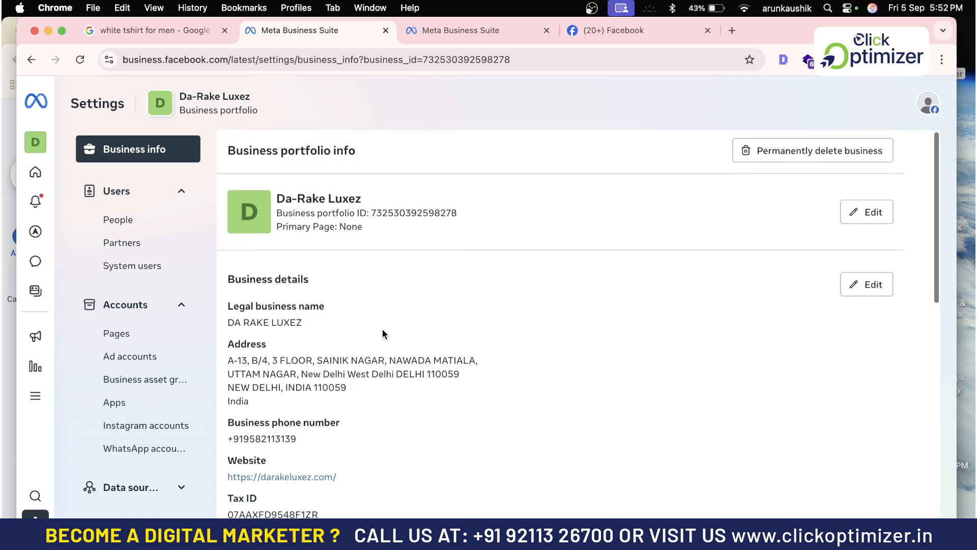
drag(464, 214, 370, 206)
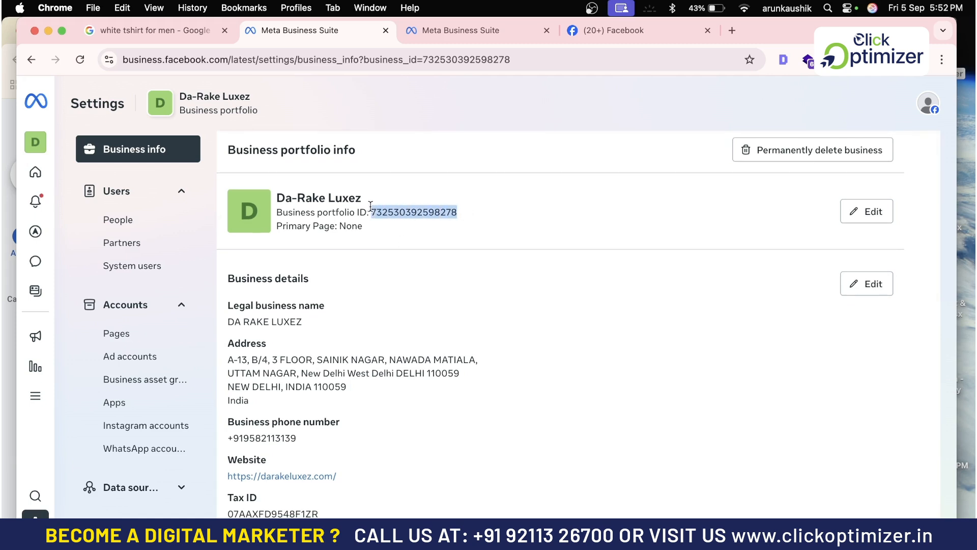
click(145, 243)
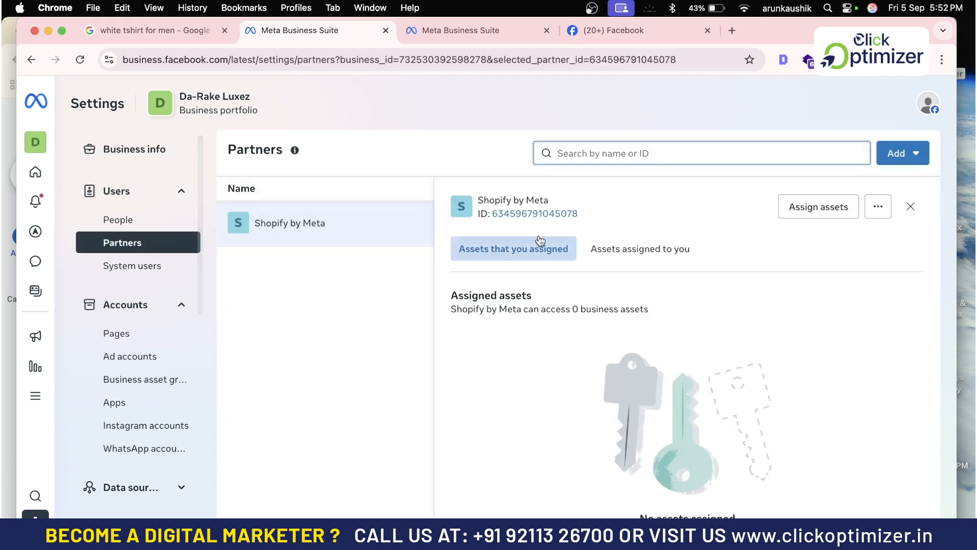
click(817, 207)
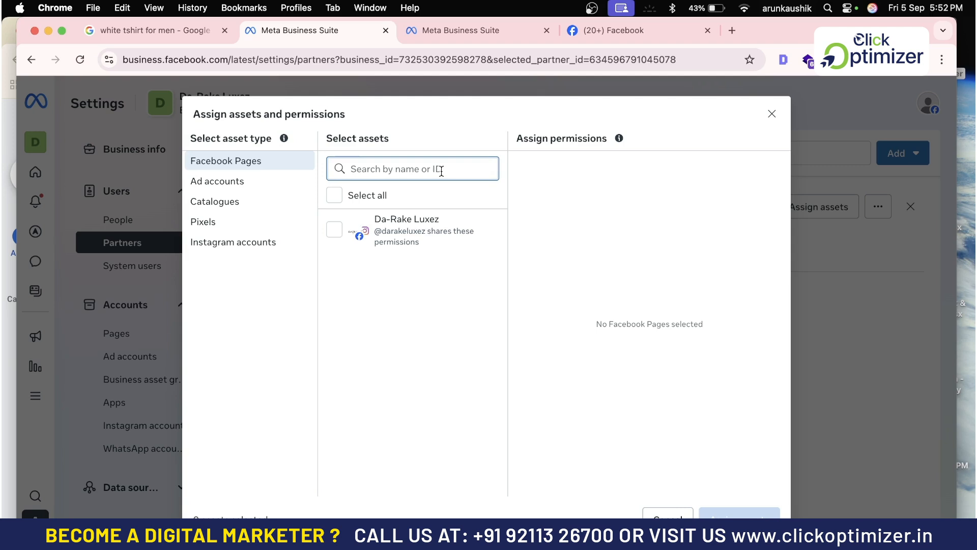
click(660, 515)
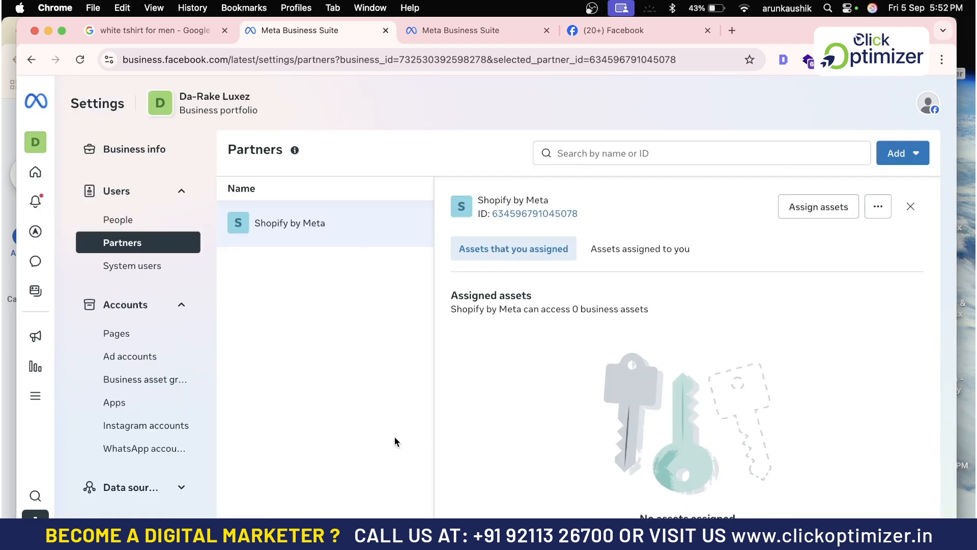
scroll(154, 432, down, 2)
scroll(154, 433, down, 1)
Review the portfolio's Pages, opening and cancelling Assign people for the Da-Rake Luxez page.
click(137, 266)
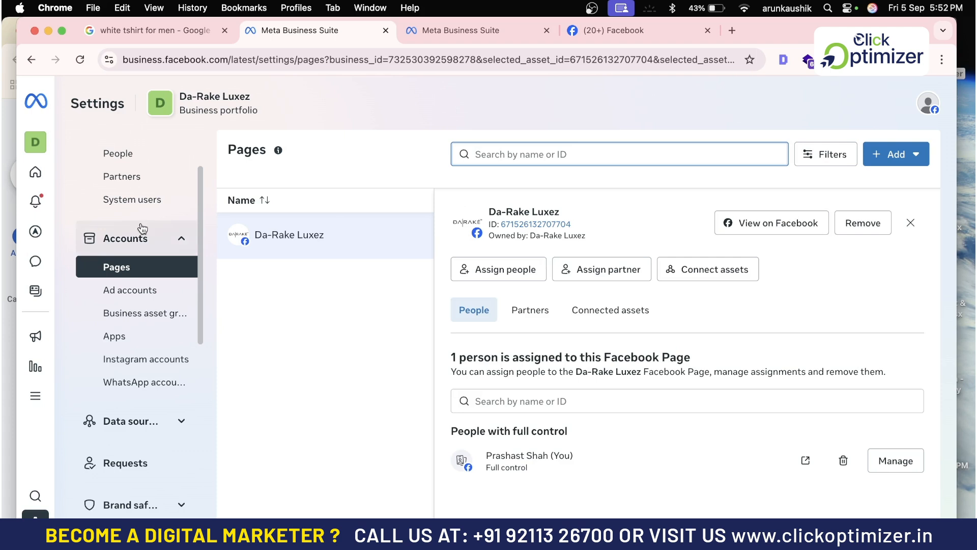
scroll(142, 230, up, 1)
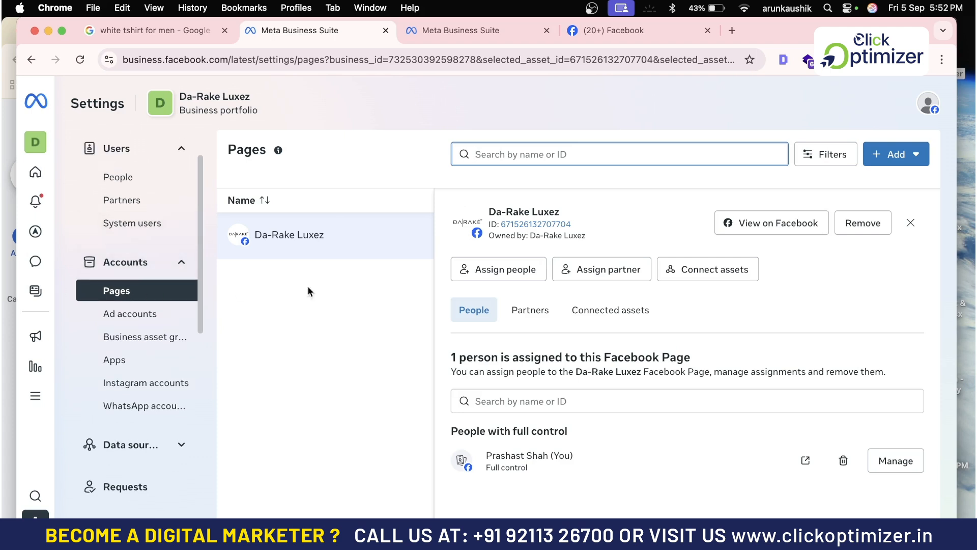
click(512, 270)
click(357, 199)
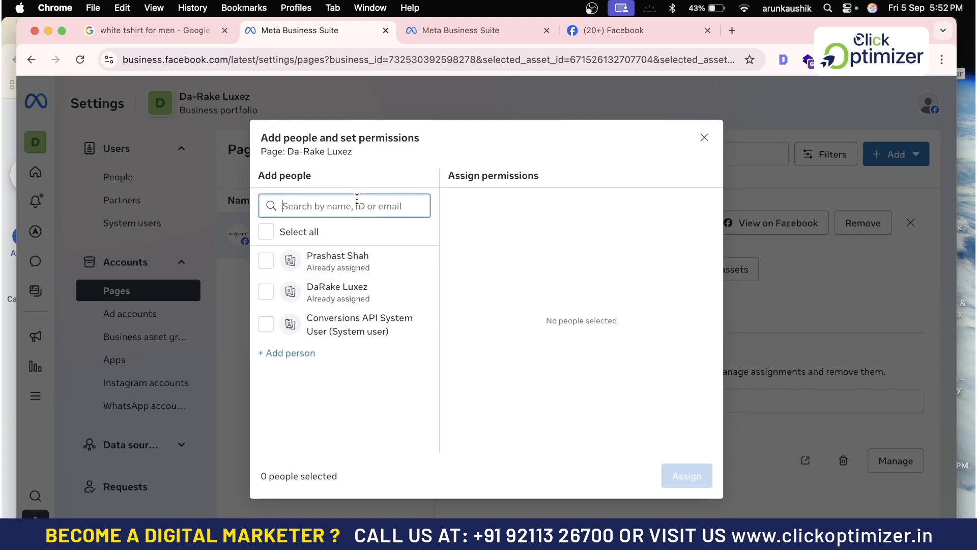
click(704, 137)
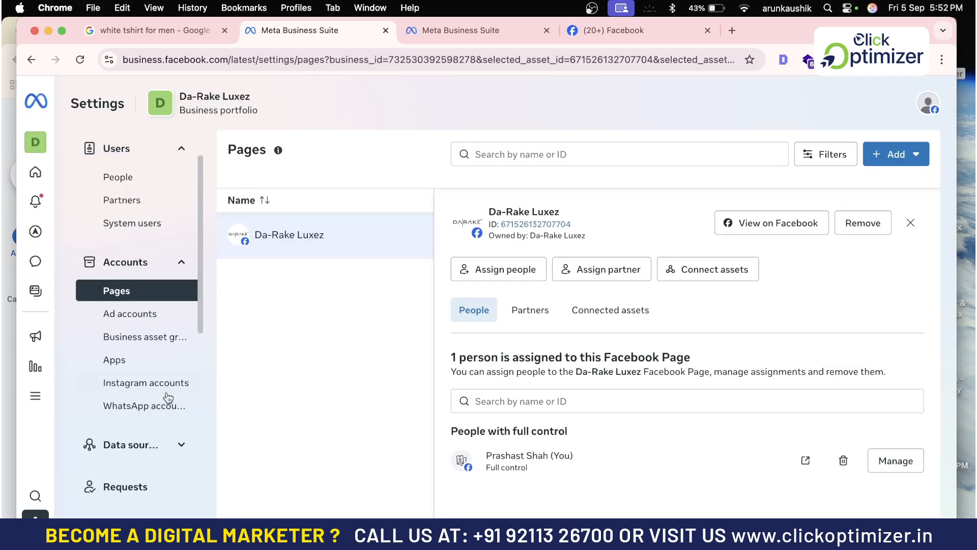
Under Data sources, view Catalogues showing the Shopify Product Catalog with one person assigned.
scroll(168, 395, down, 3)
click(181, 301)
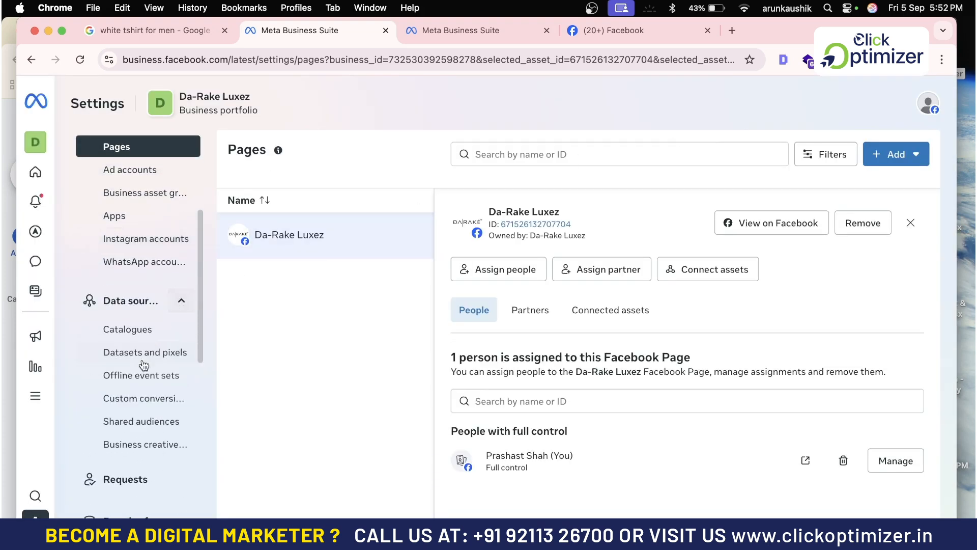
click(133, 332)
scroll(144, 387, down, 4)
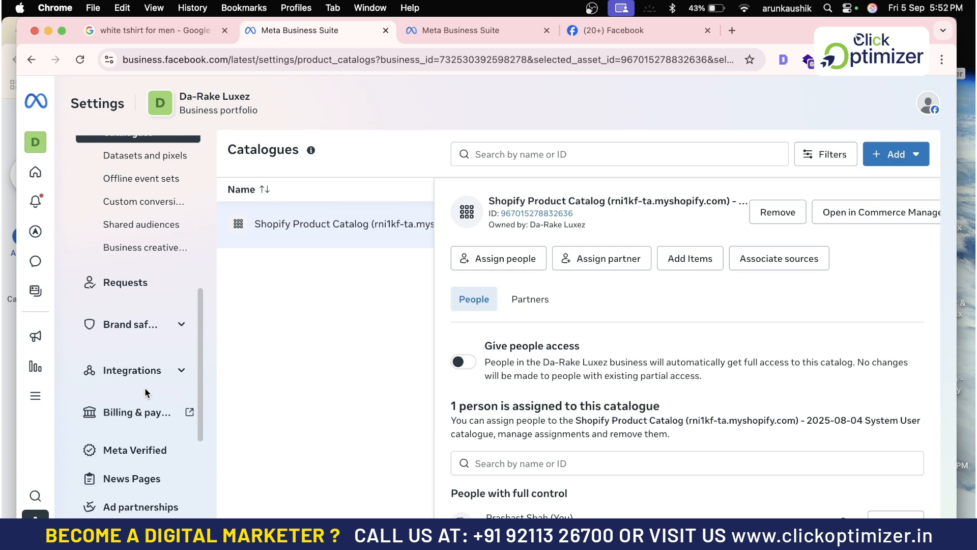
Check Integrations and Instagram accounts, then return to People listing two full-control users.
scroll(145, 392, down, 3)
click(182, 286)
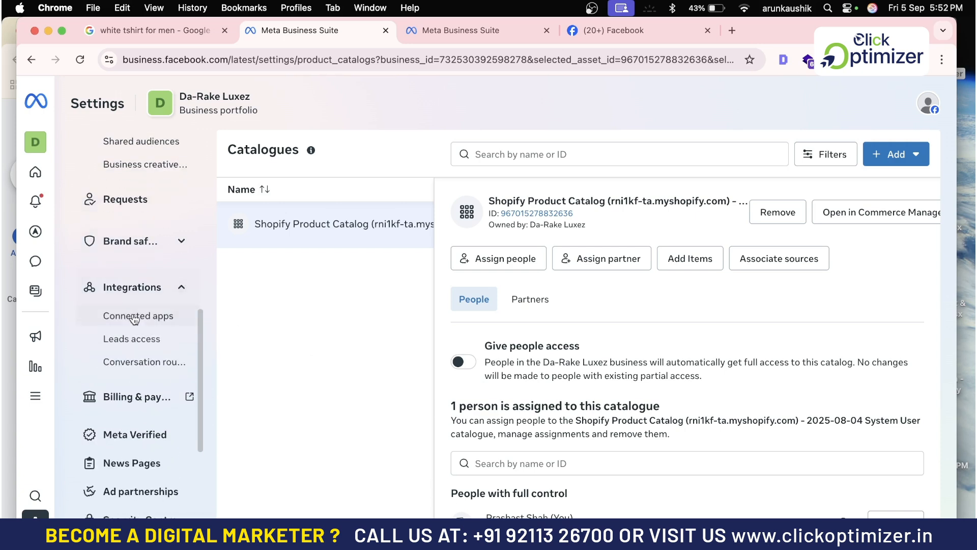
scroll(138, 362, down, 4)
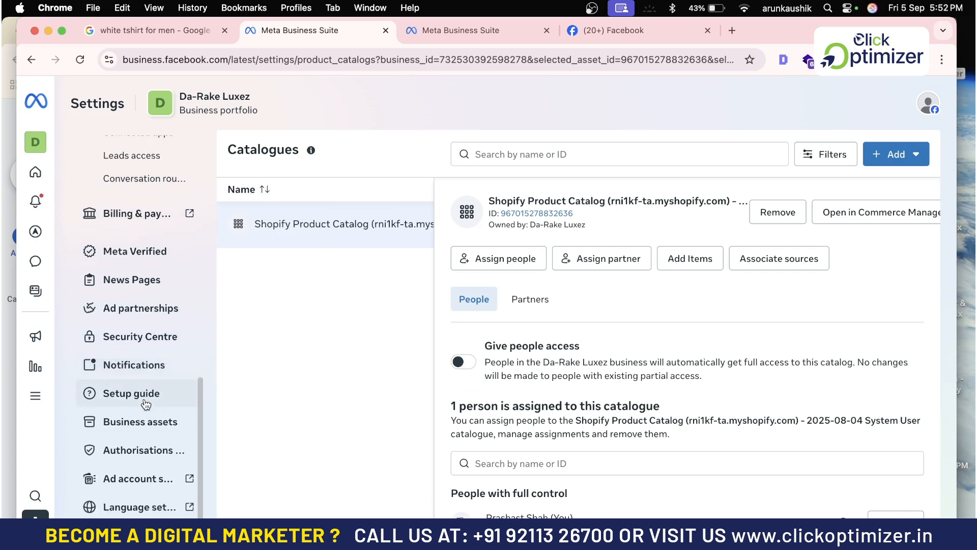
scroll(146, 404, up, 5)
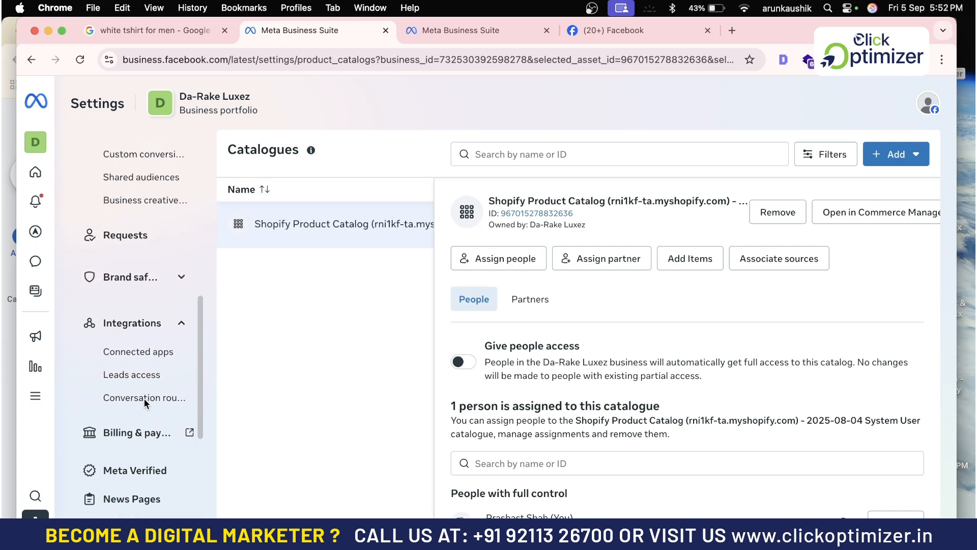
scroll(134, 350, up, 6)
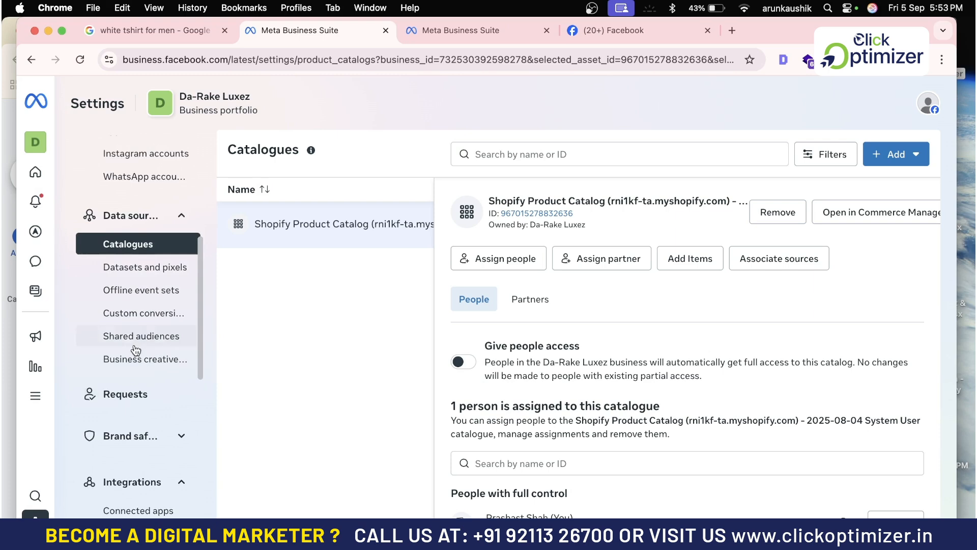
scroll(135, 349, up, 1)
click(139, 293)
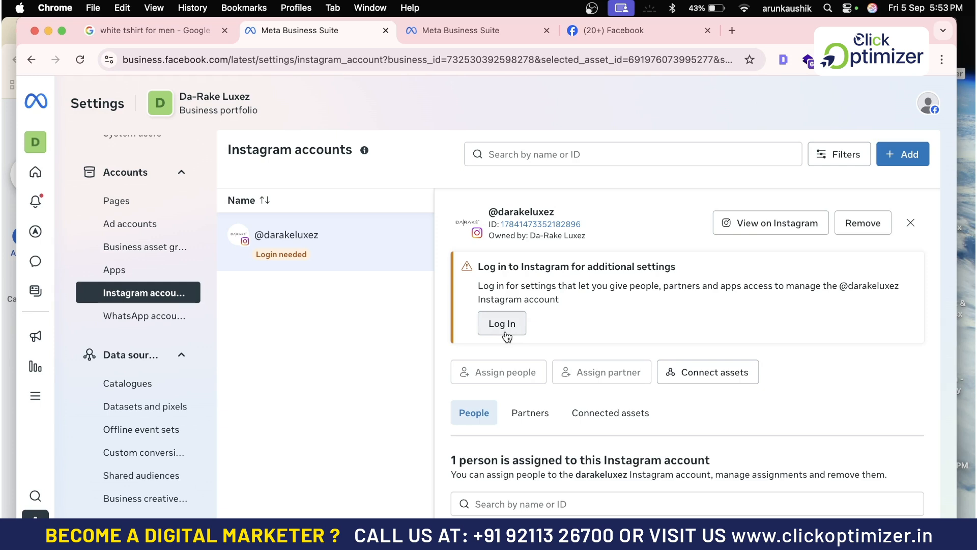
scroll(122, 224, up, 5)
click(118, 220)
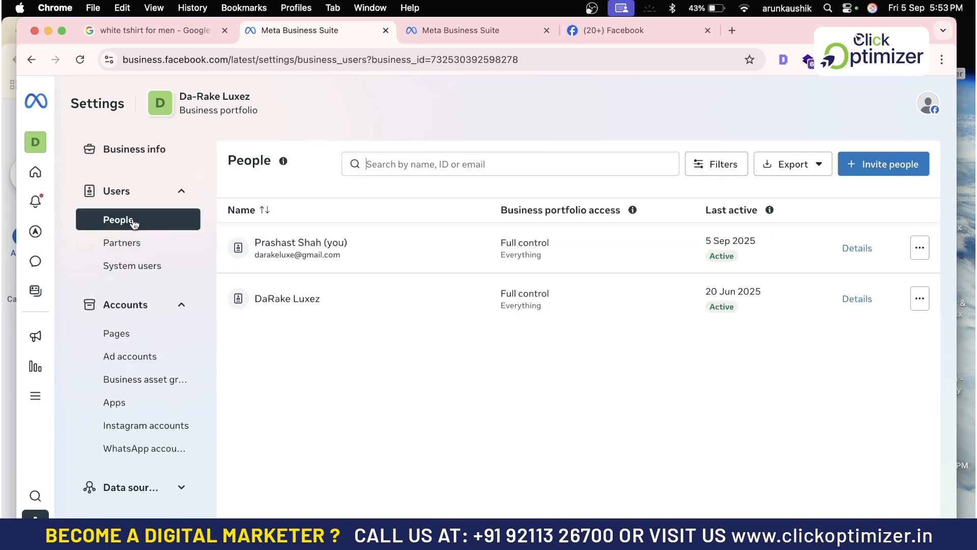